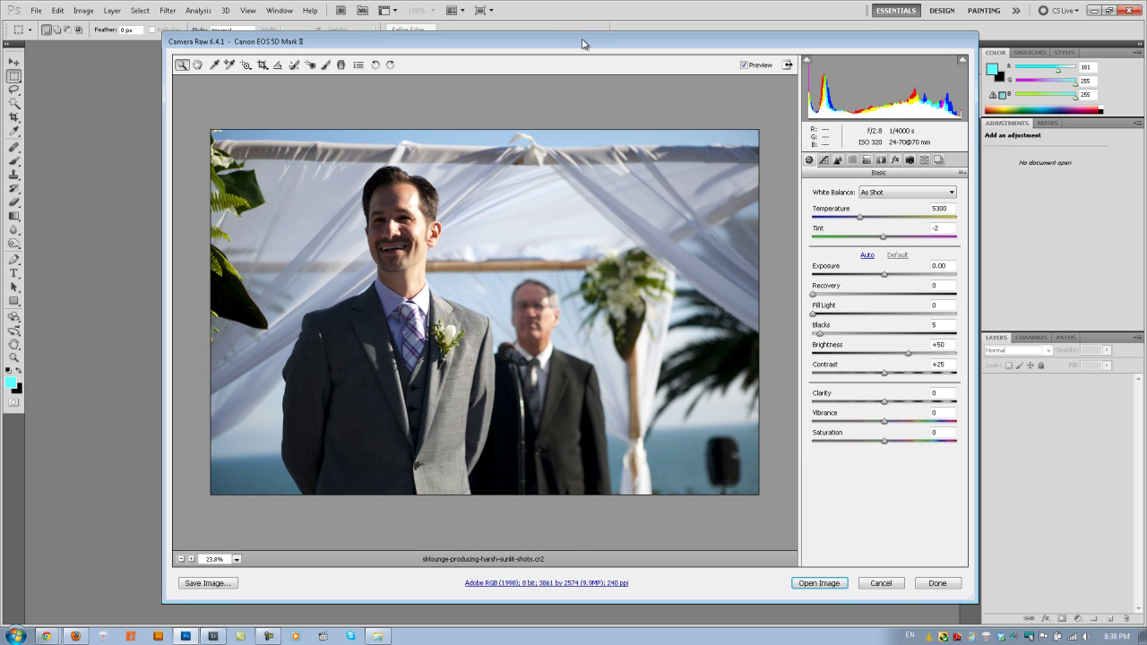
Drag the Camera Raw dialog by its title bar to reposition it slightly.
drag(582, 45, 581, 48)
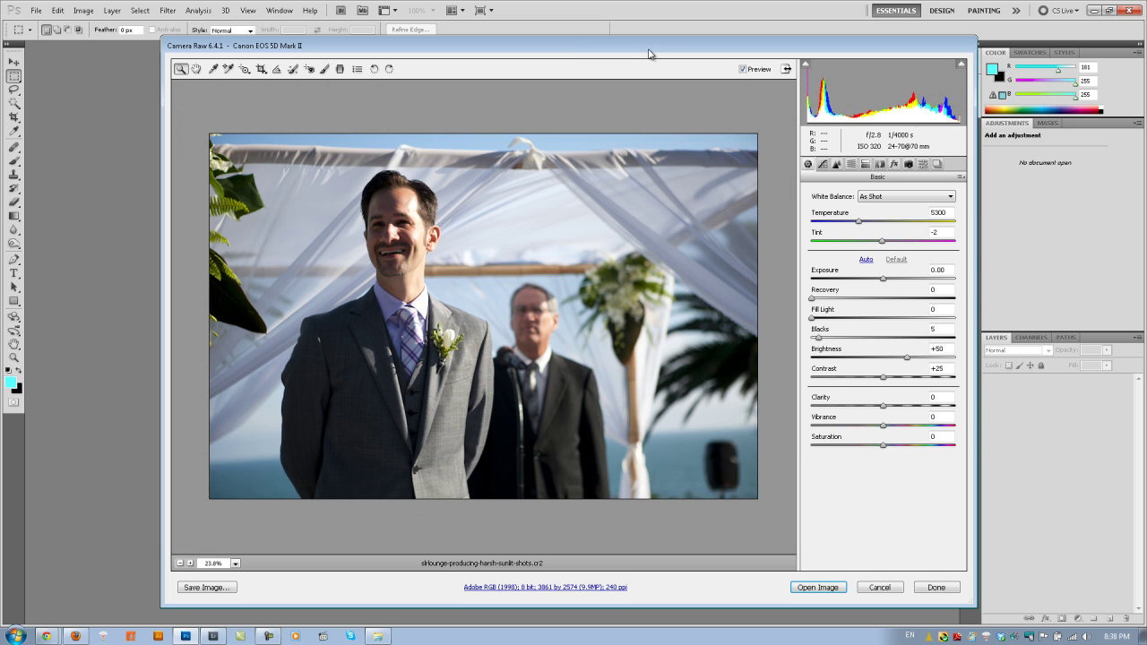
Maximize the dialog, set Exposure to -1.00 and Brightness to 100, and compare via Preview.
double_click(614, 51)
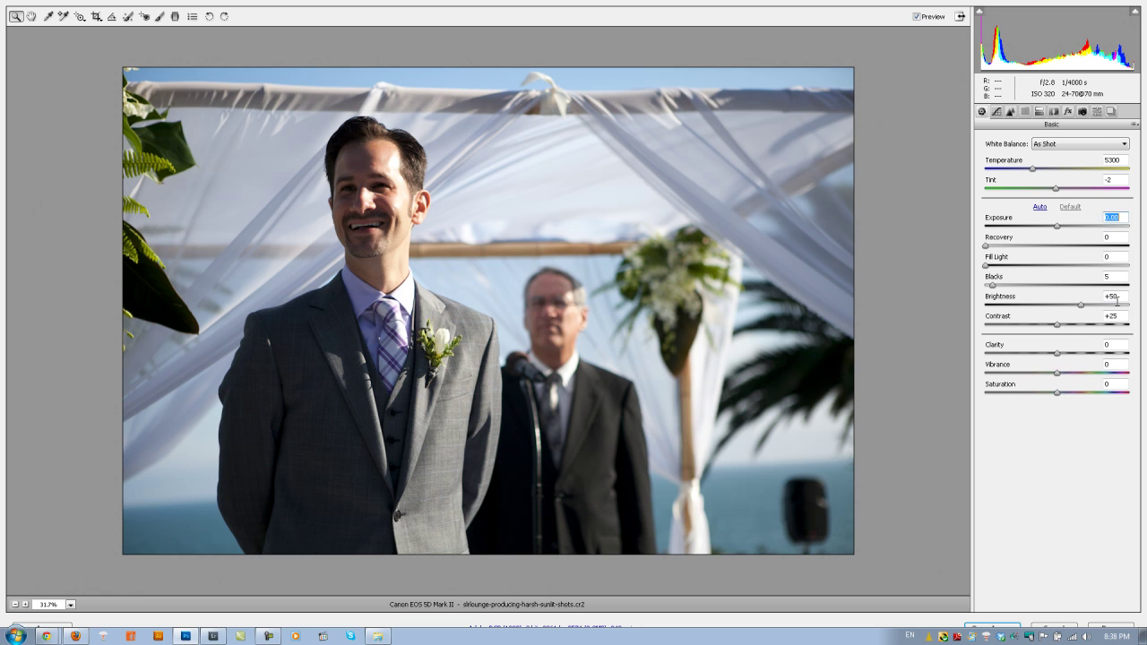
text(-1)
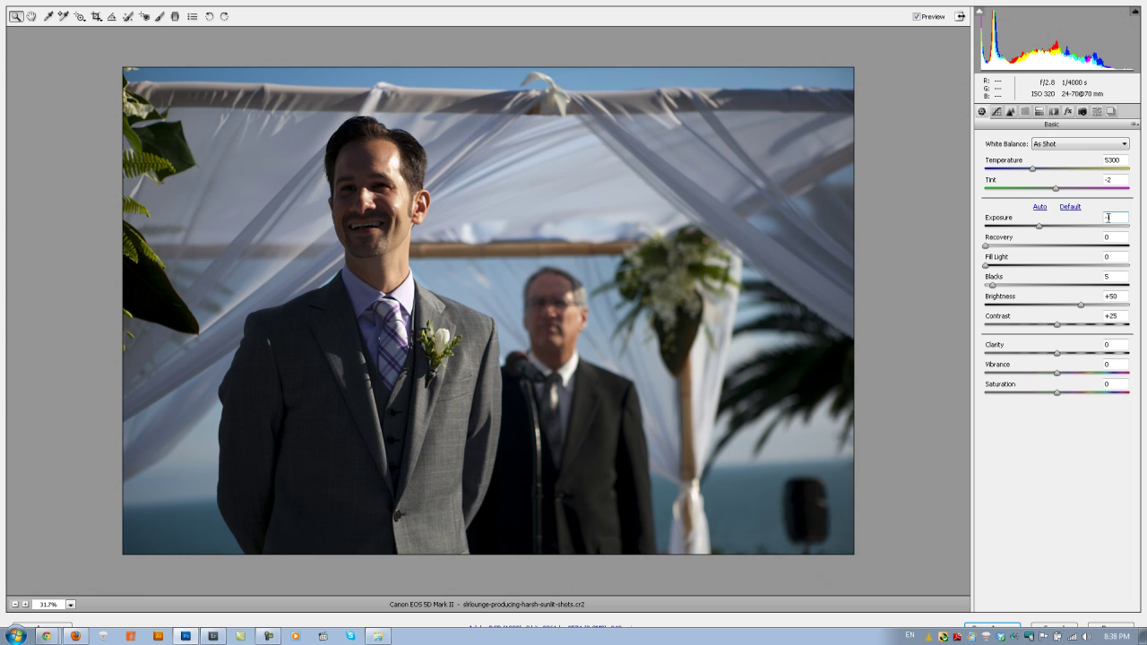
click(1122, 294)
text(100)
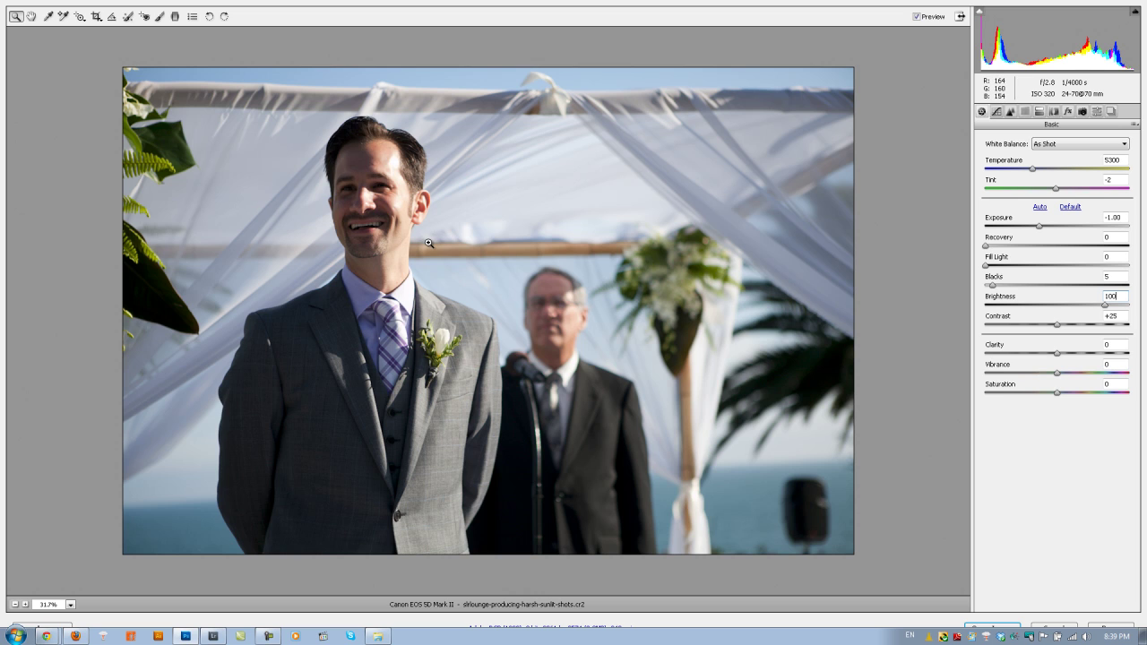
key(p)
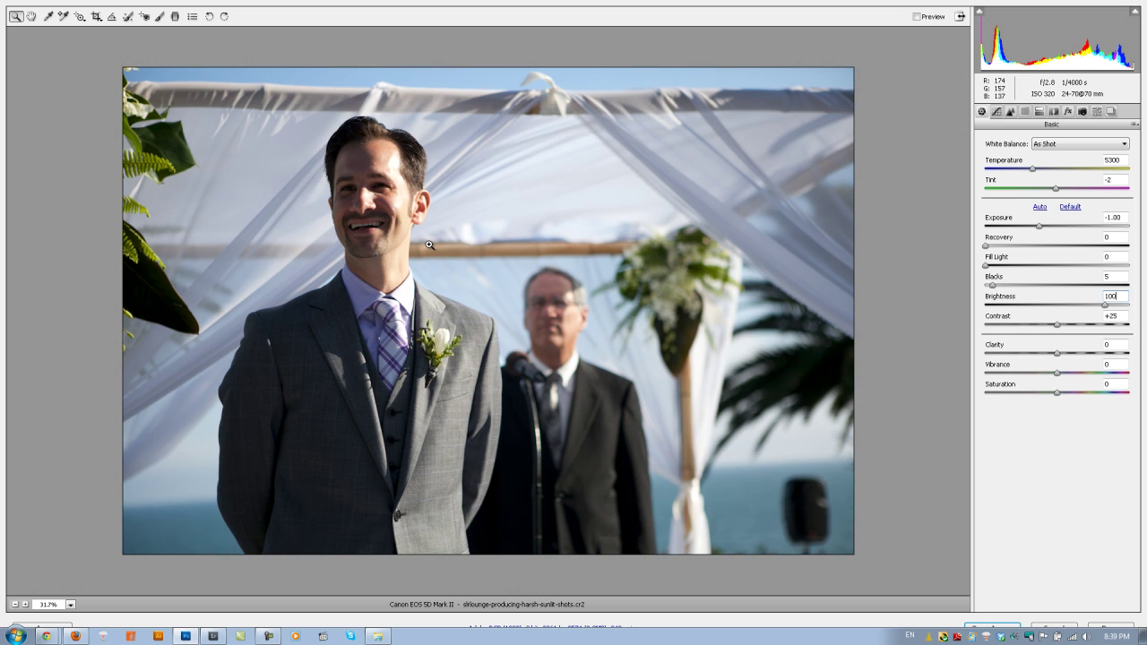
key(p)
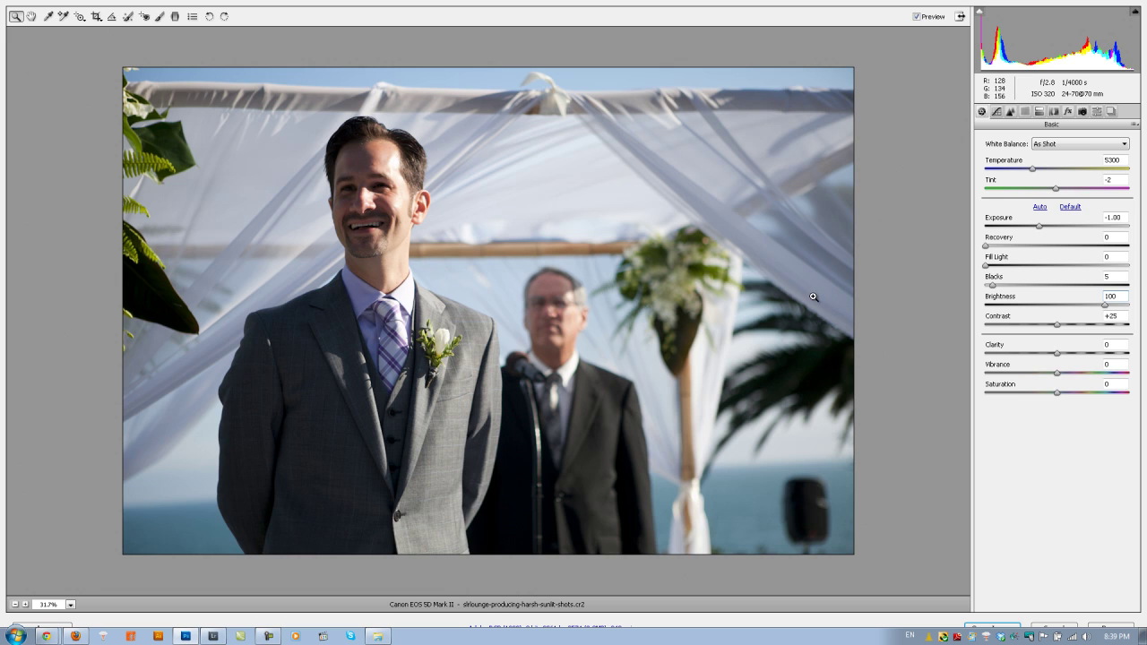
Set Recovery to 100, Fill Light to 30 and Brightness to +110 in the Basic panel.
drag(987, 252, 1142, 250)
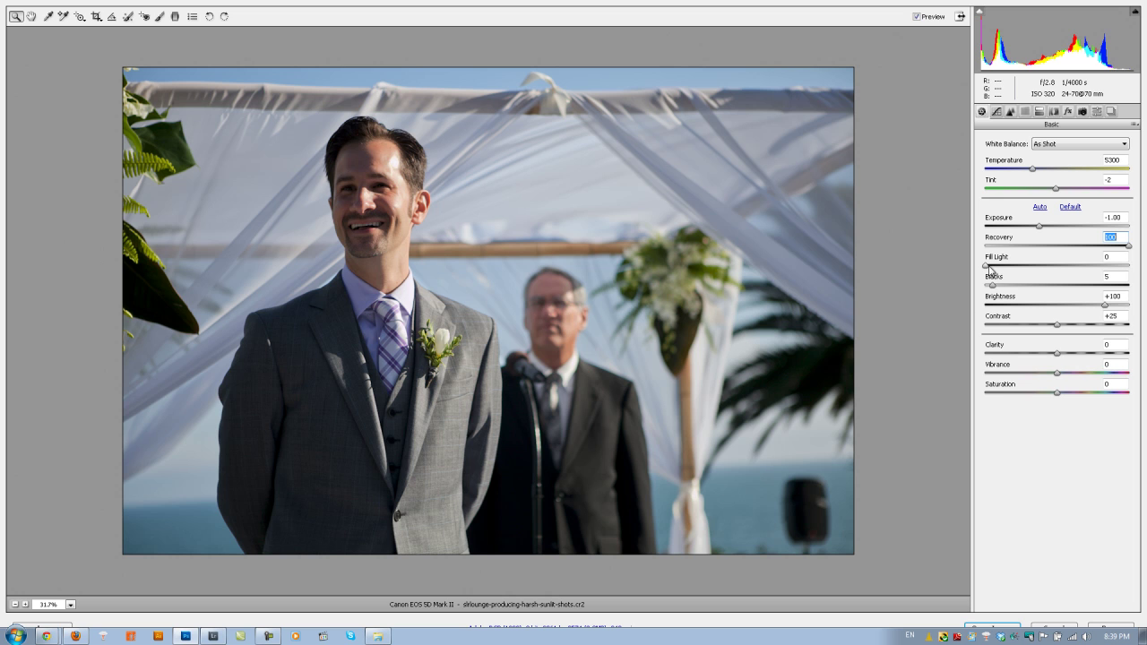
drag(986, 268, 1028, 271)
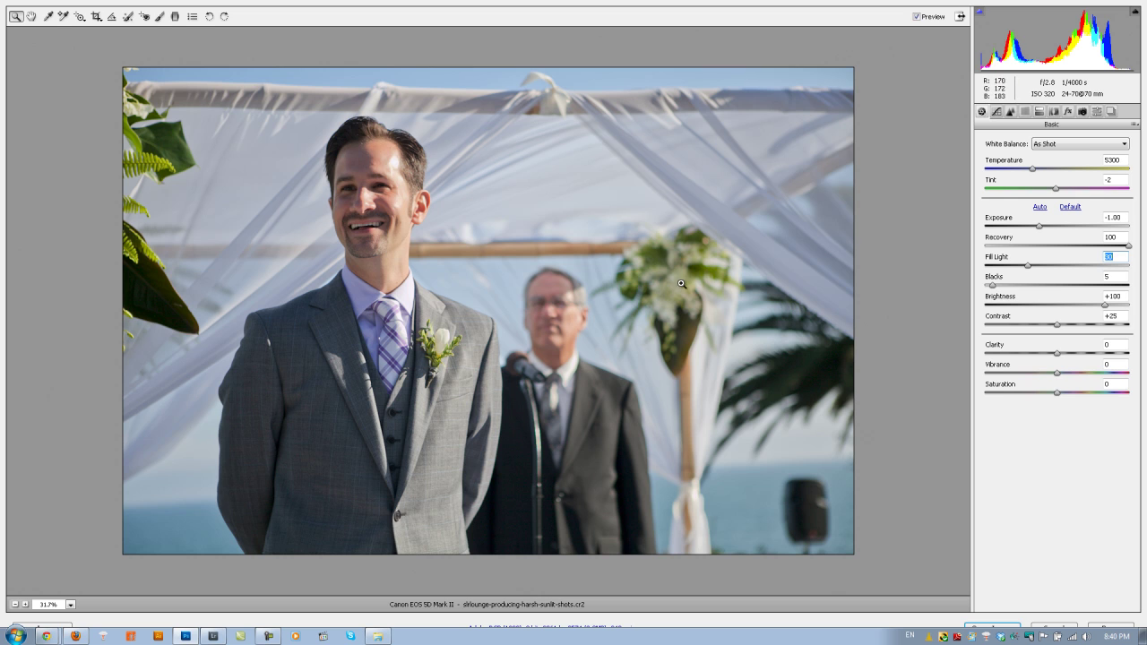
drag(1109, 309, 1111, 309)
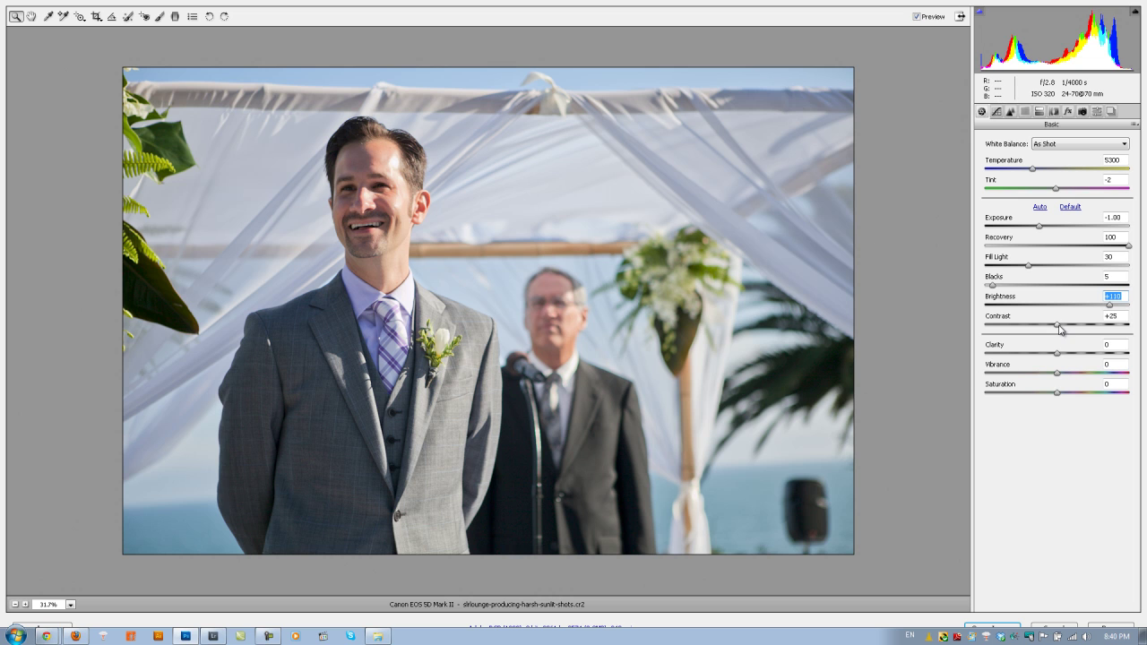
Lower Contrast to +10, add Clarity +20 and set Vibrance to about +10.
drag(1059, 325, 1043, 328)
mouse_move(993, 288)
mouse_down()
mouse_move(1006, 309)
mouse_move(999, 289)
mouse_up()
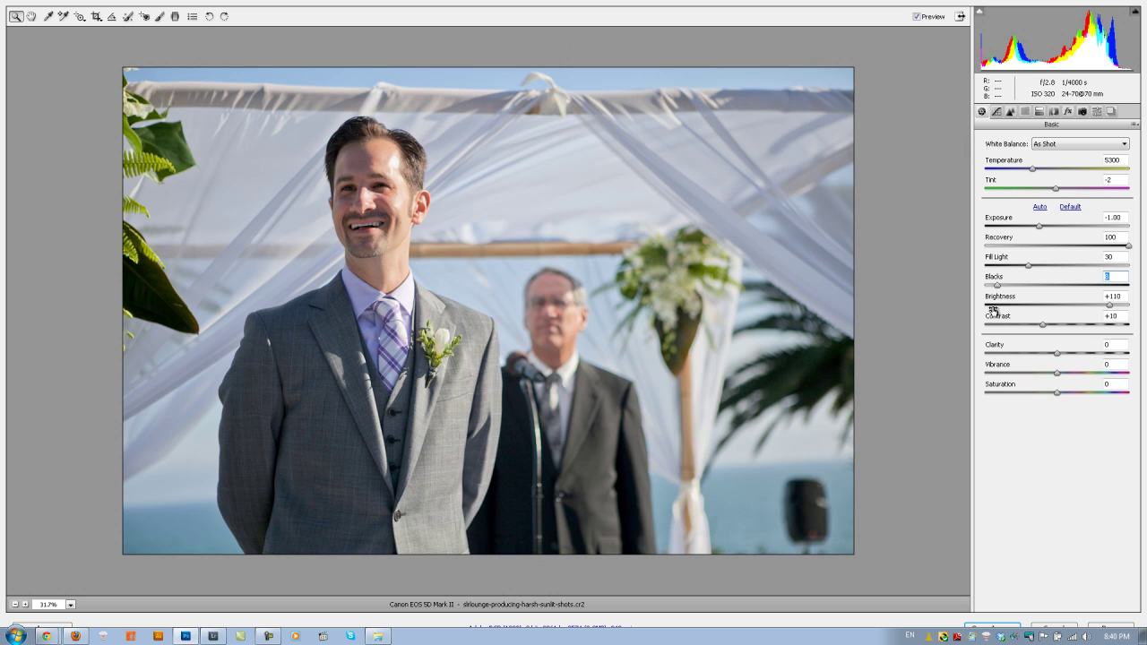
drag(1058, 360, 1069, 359)
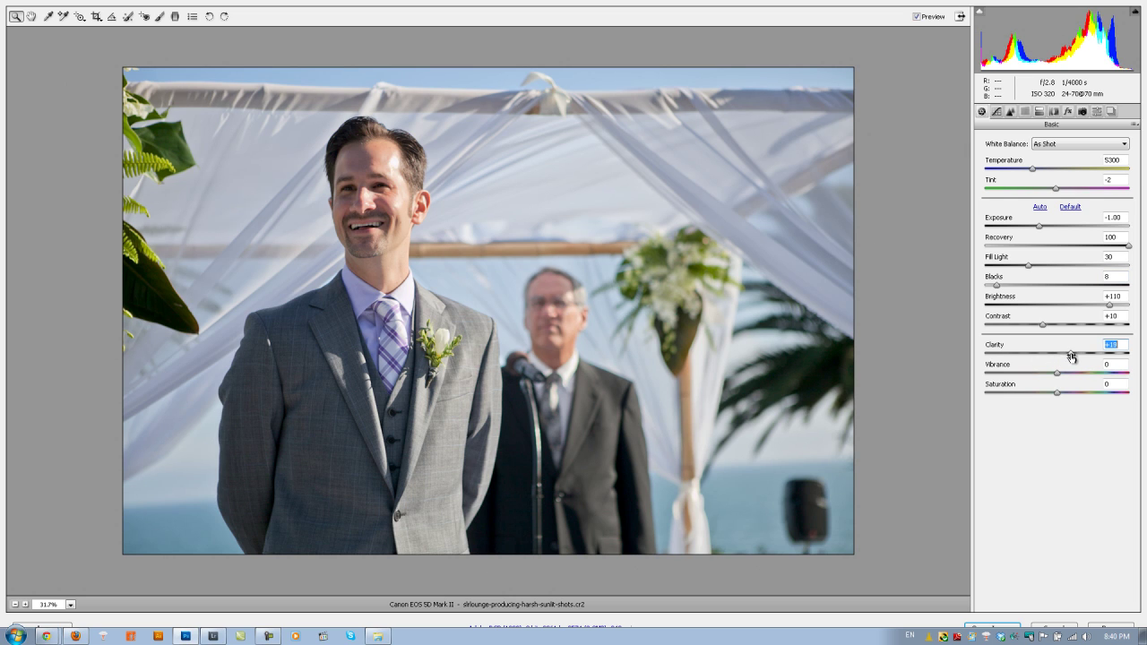
drag(1072, 357, 1066, 374)
click(1059, 373)
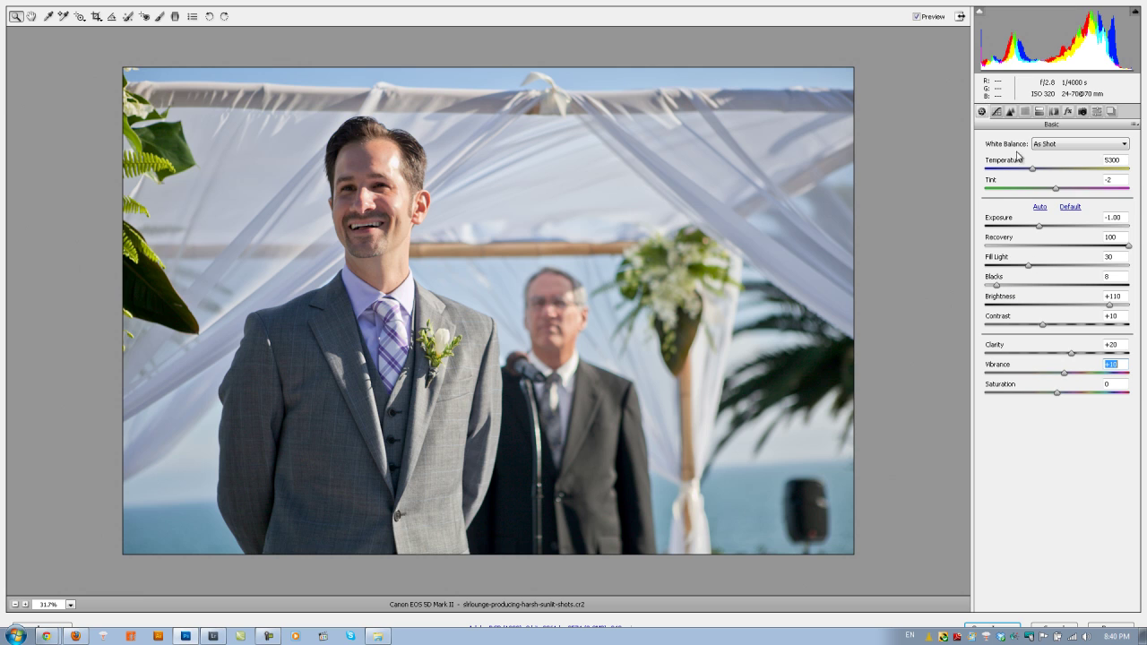
On the Point tone curve, add shadow points and pull the shadows slightly down.
click(997, 111)
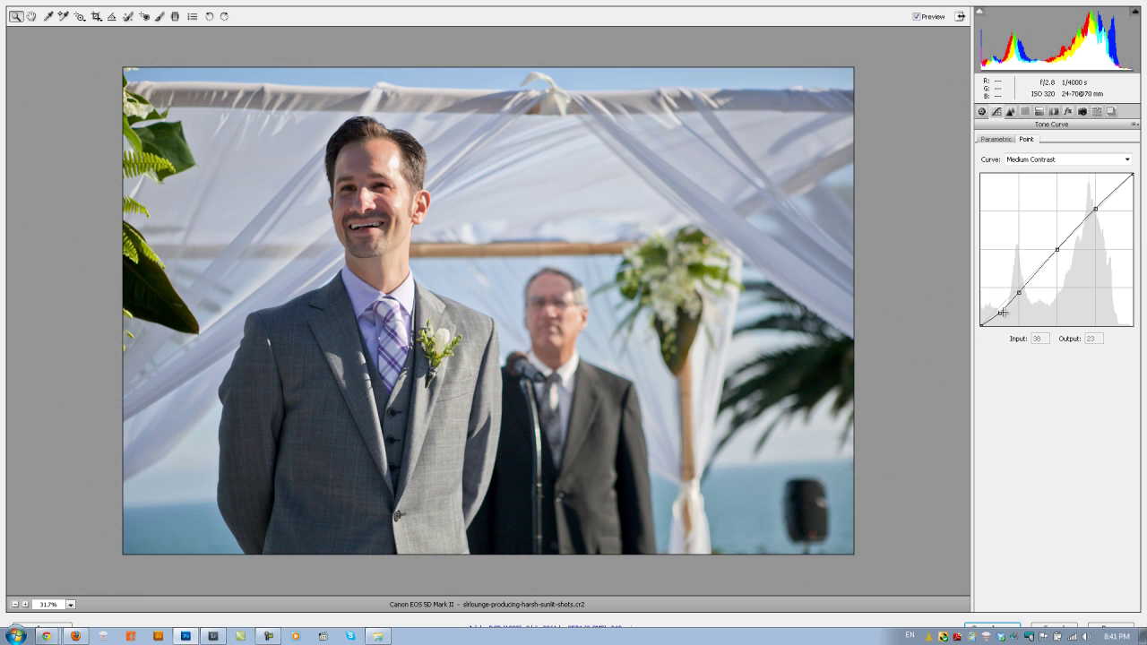
drag(999, 313, 1019, 287)
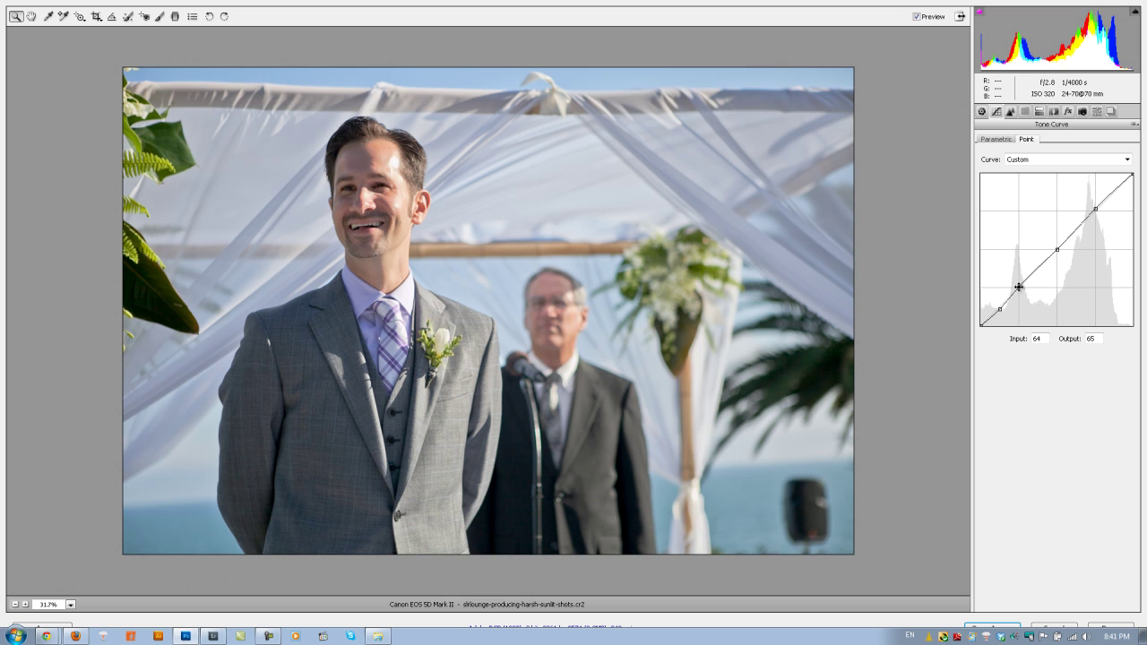
click(1019, 287)
click(1001, 308)
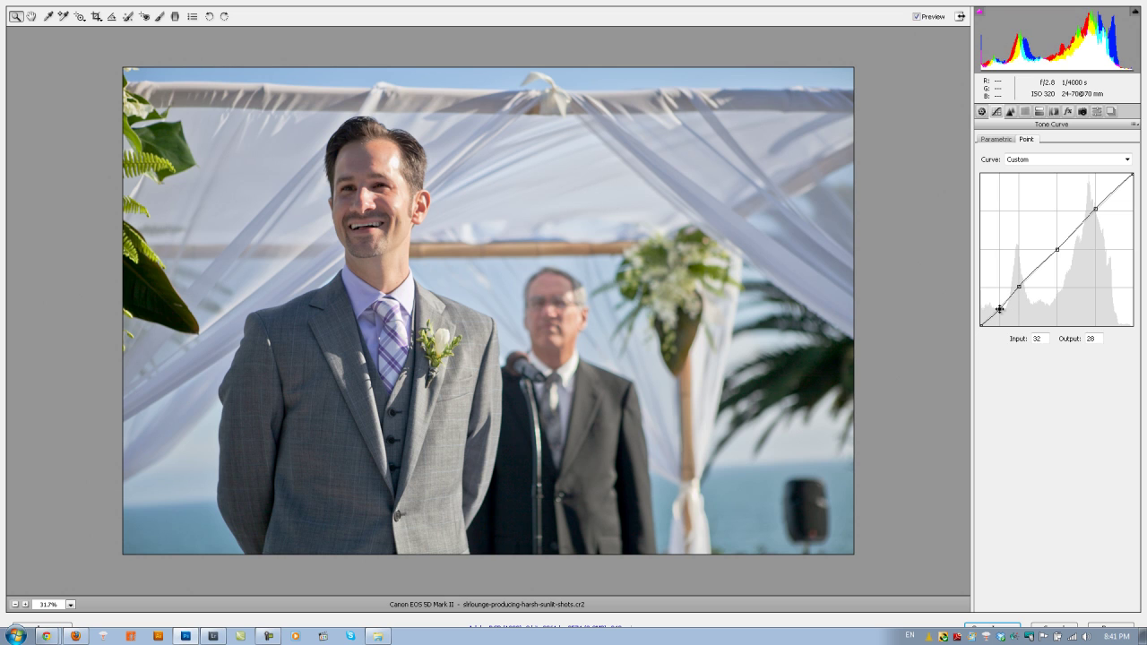
Lift the midpoint, lower the highlight point, and fine-tune a midtone point to 129/133.
click(1057, 250)
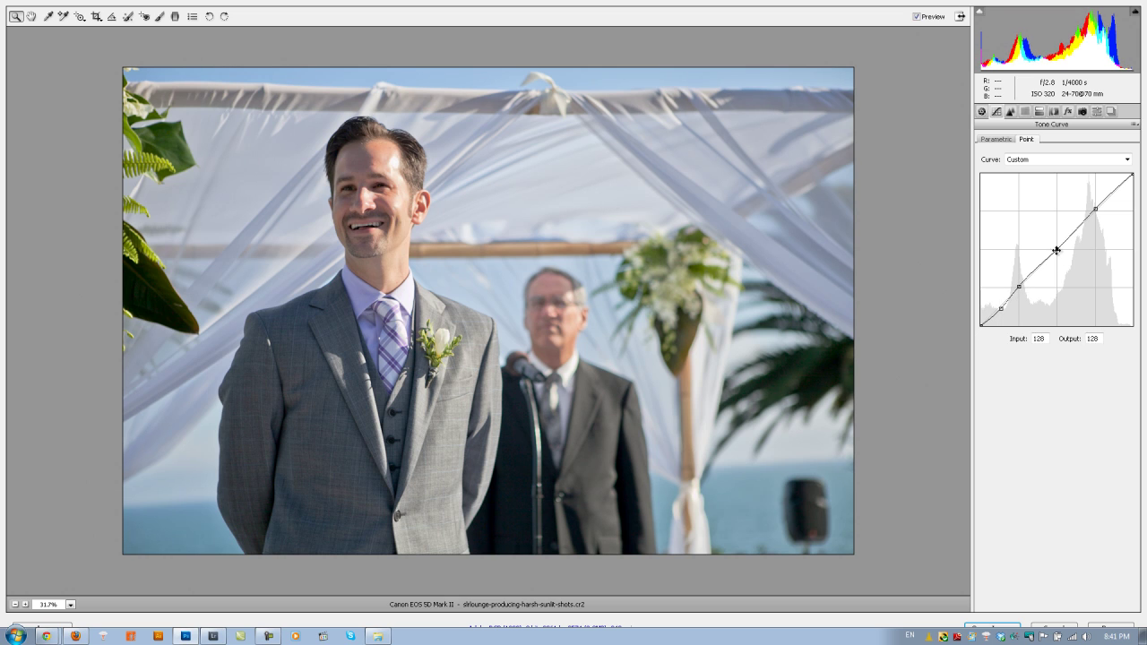
drag(1057, 250, 1055, 247)
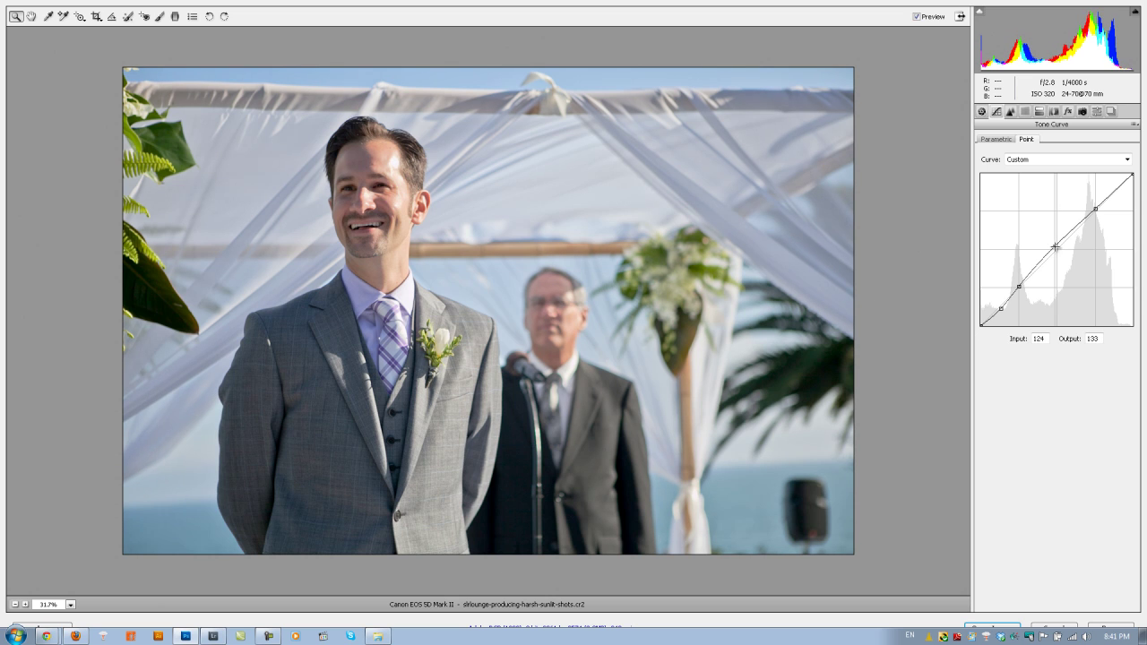
drag(1095, 208, 1092, 211)
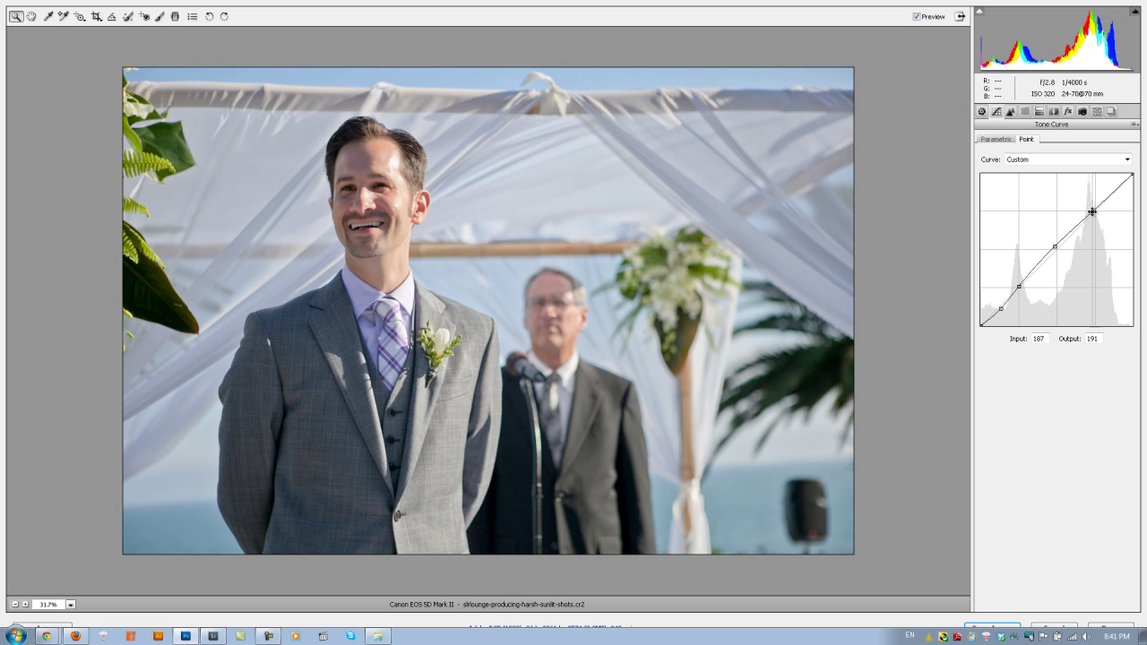
click(1058, 246)
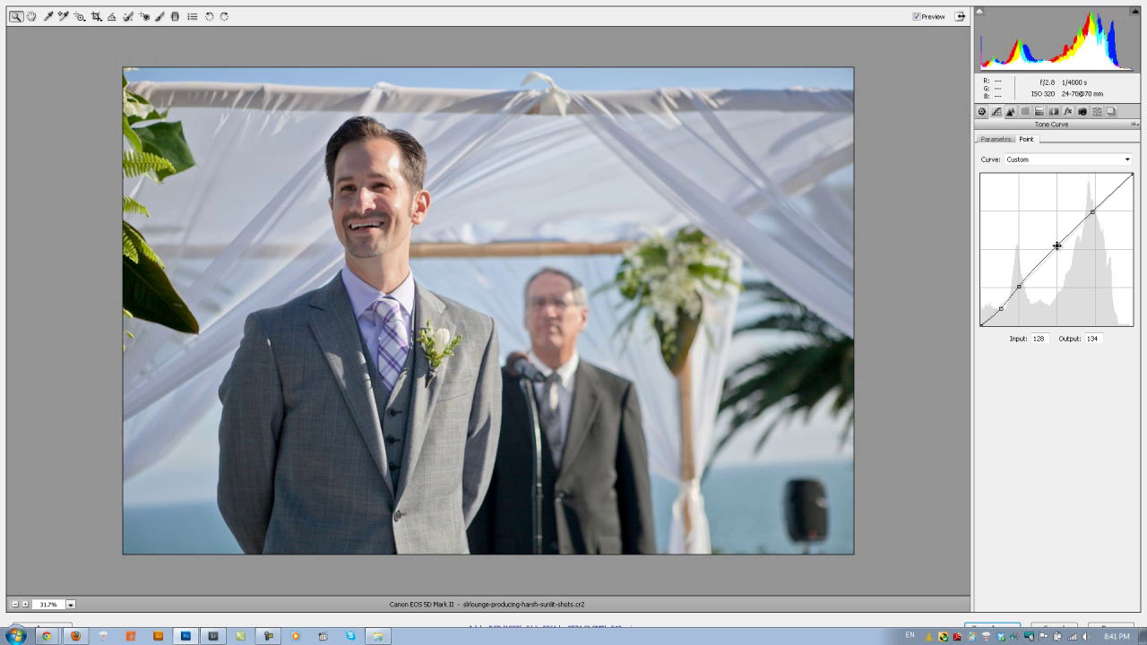
drag(1058, 245, 1058, 247)
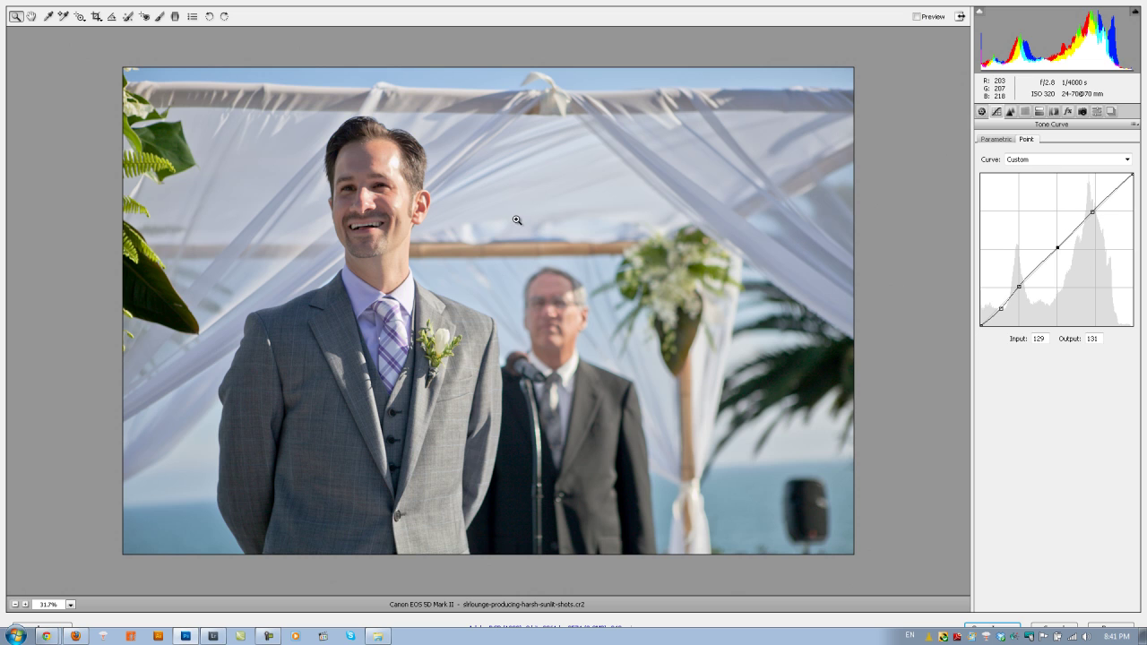
key(p)
Set a custom white balance of Temperature 5500, Tint -5, and raise Blacks to 10.
click(982, 112)
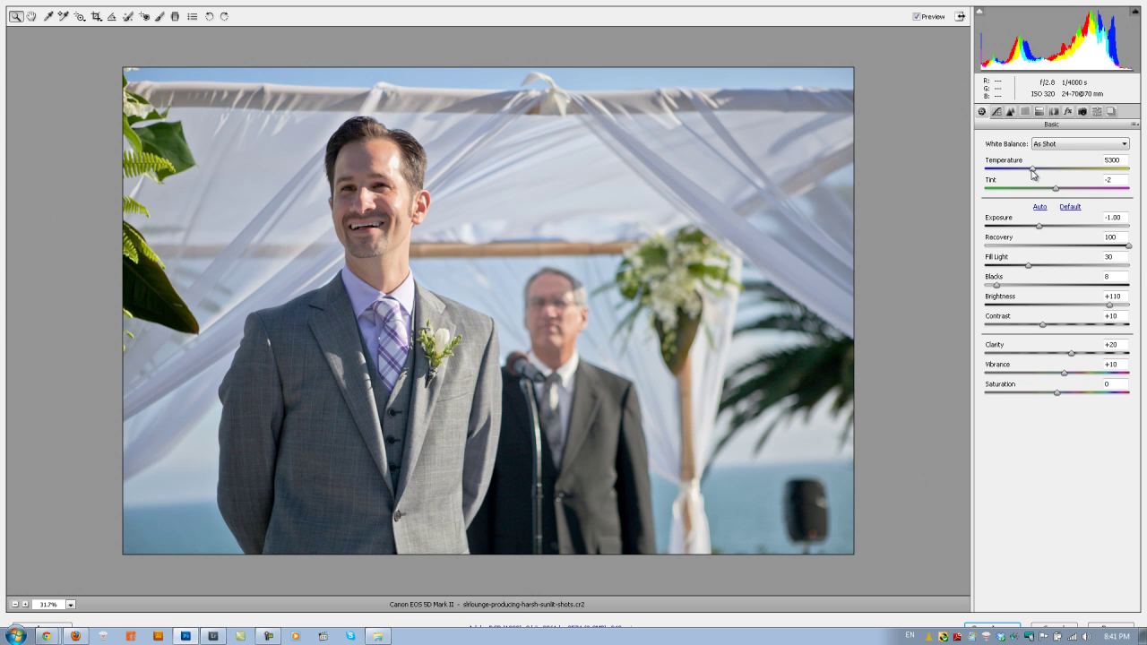
drag(1033, 173, 1037, 172)
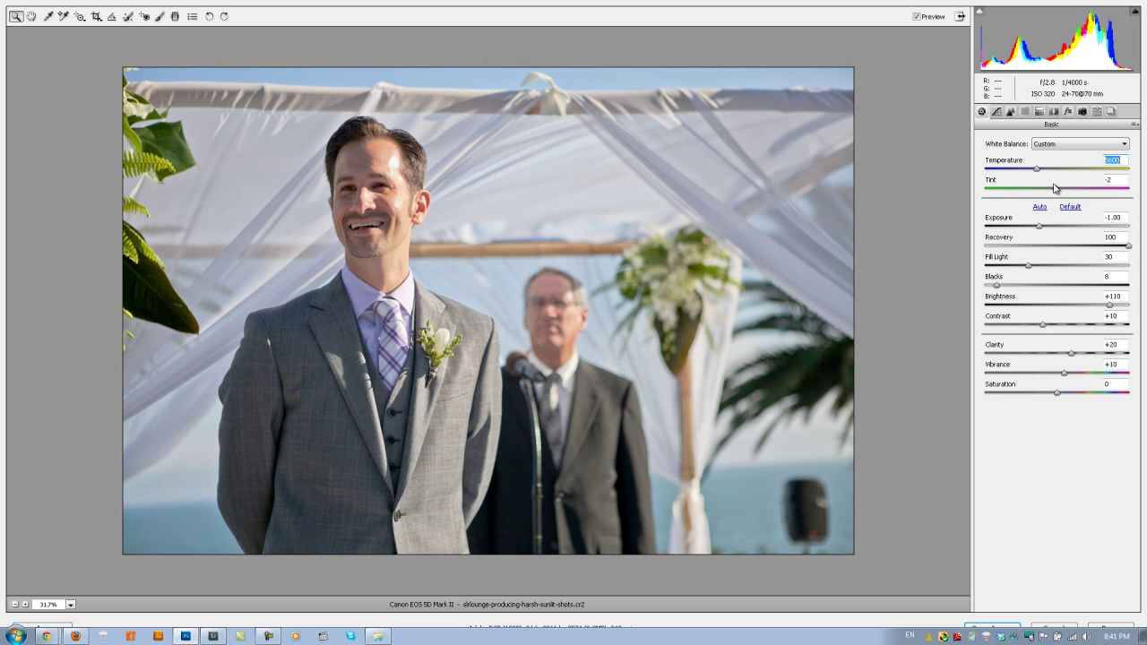
click(1056, 189)
drag(1058, 190, 1037, 173)
drag(998, 287, 1001, 285)
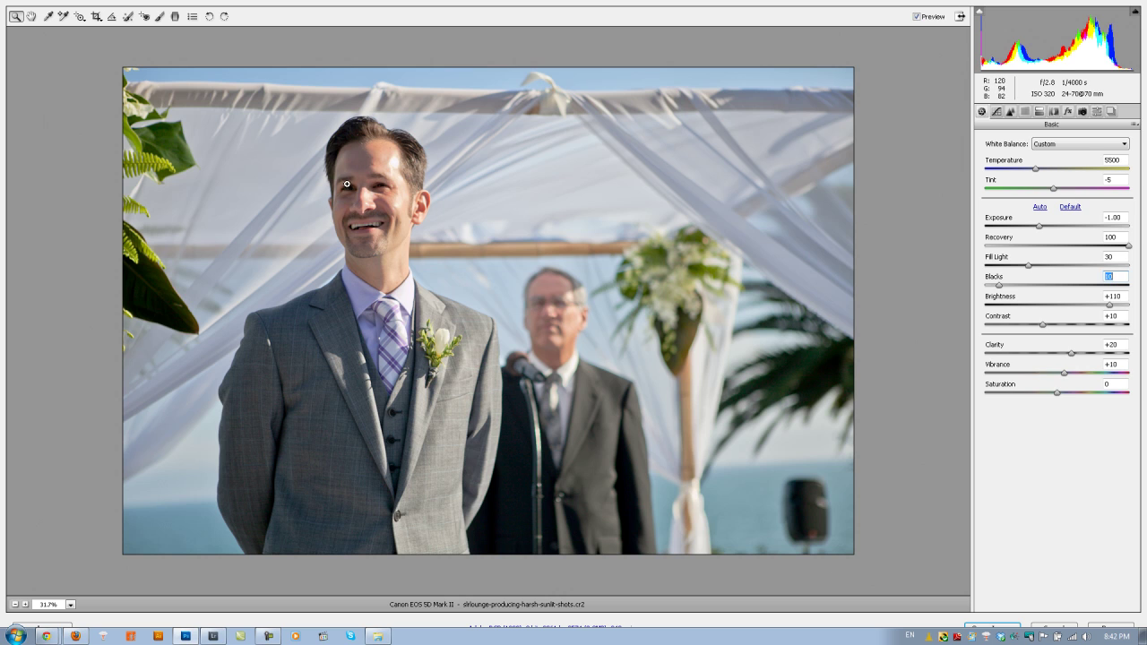
Select the Adjustment Brush and zoom in close on the groom's face.
key(k)
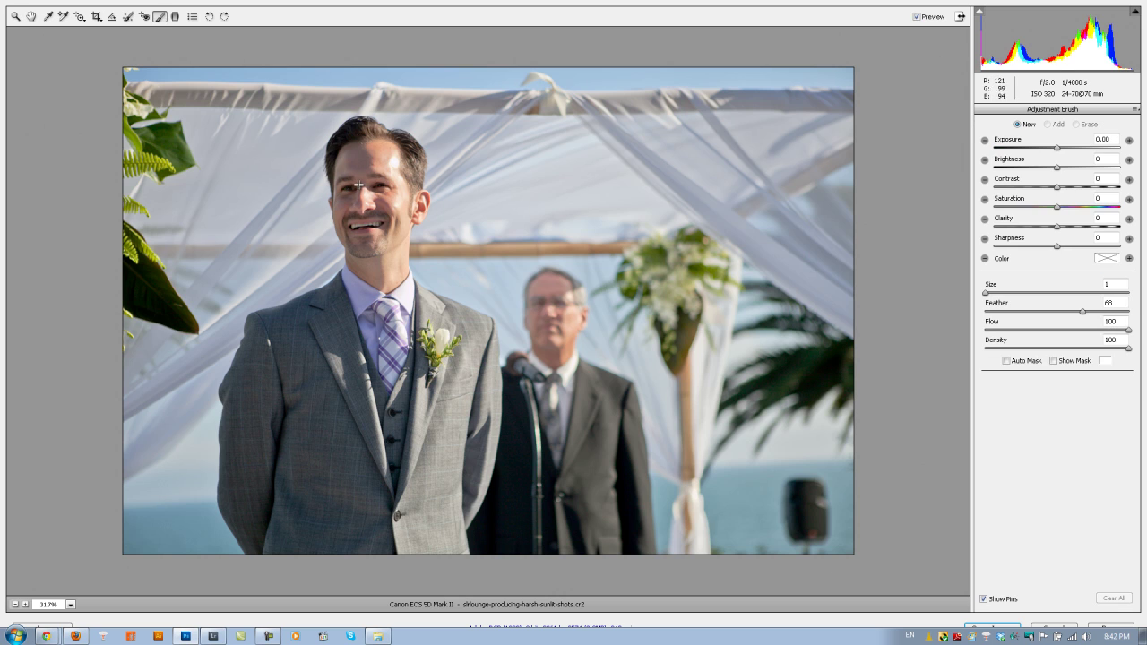
click(15, 16)
drag(320, 160, 409, 220)
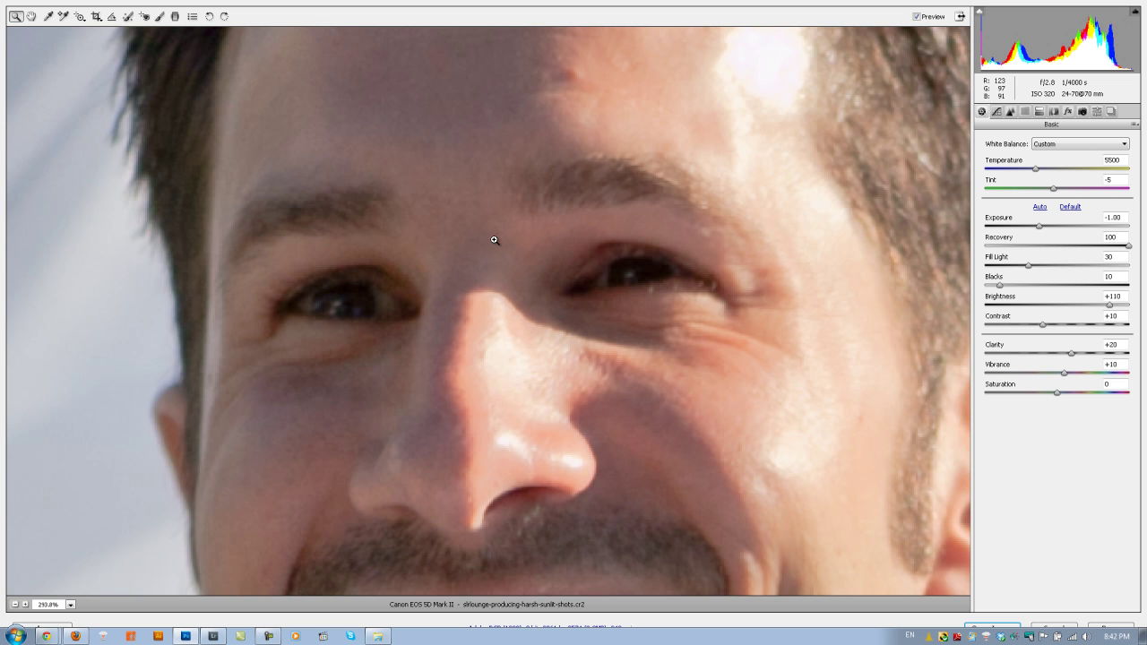
key(k)
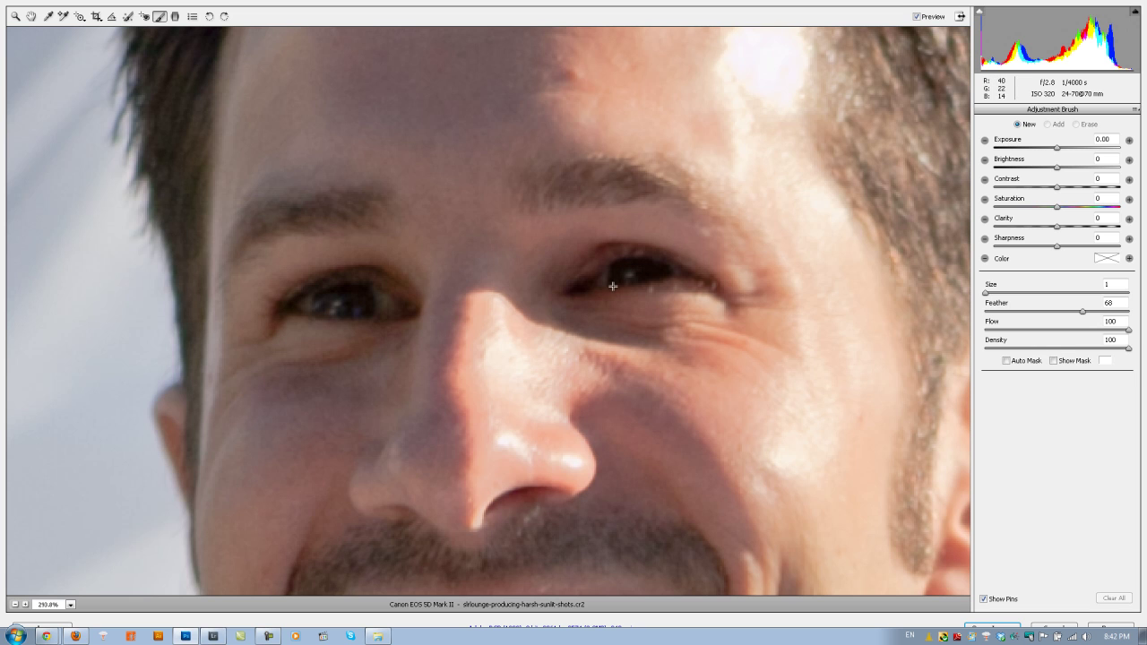
scroll(570, 258, up, 5)
scroll(550, 261, down, 8)
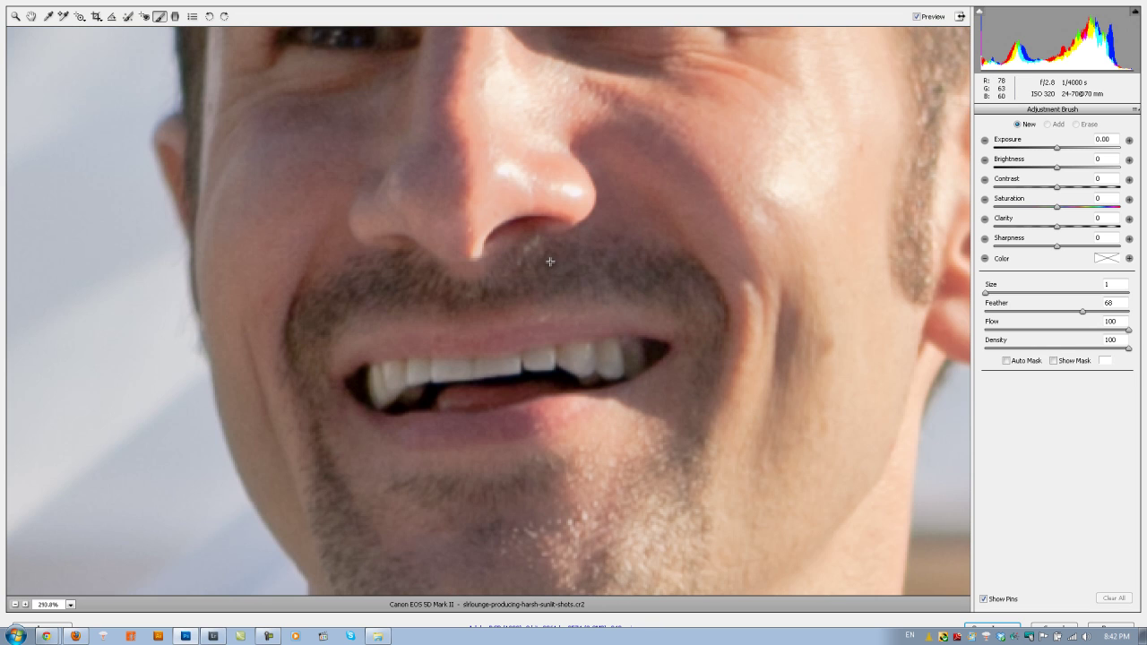
scroll(546, 233, up, 10)
scroll(550, 297, down, 5)
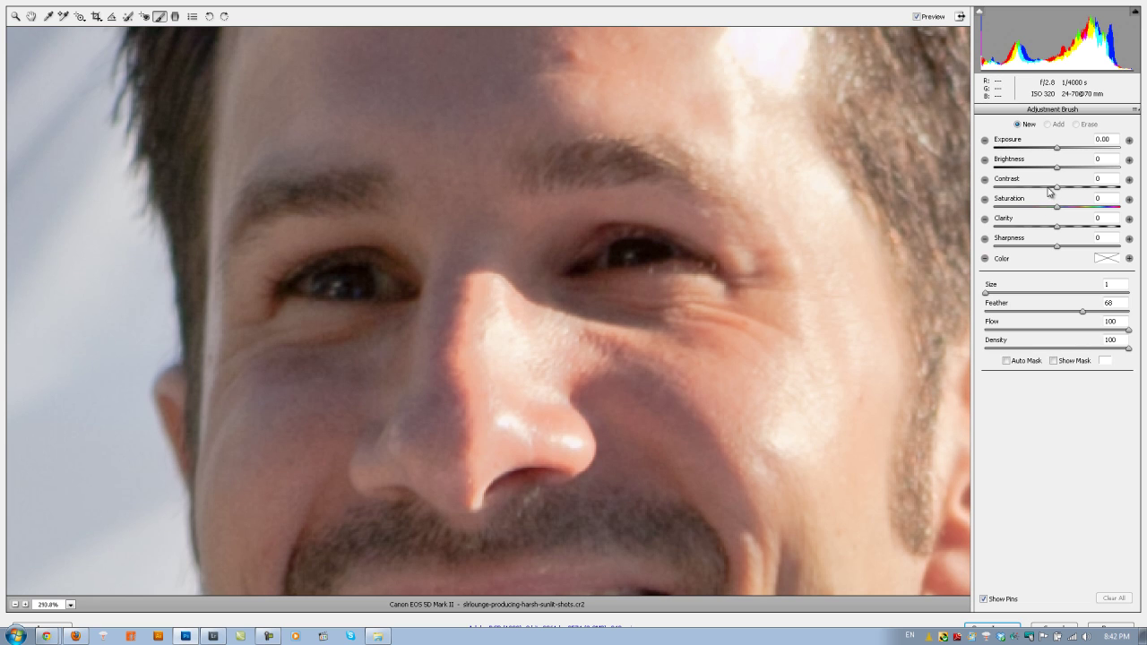
Give the brush Exposure +0.50 and Contrast +15.
drag(1058, 149, 1061, 149)
drag(1056, 169, 1059, 175)
drag(1057, 187, 1065, 191)
With brush Size 4 and Feather 62, paint over both eyes and raise Exposure to +0.70.
click(990, 296)
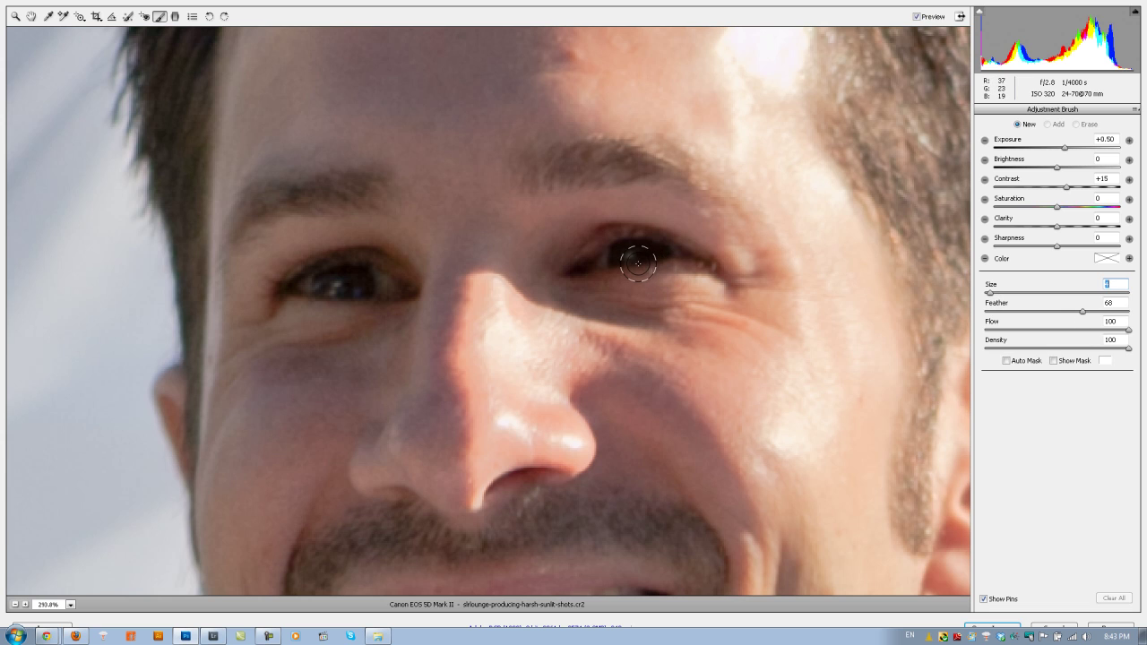
drag(1073, 314, 1078, 315)
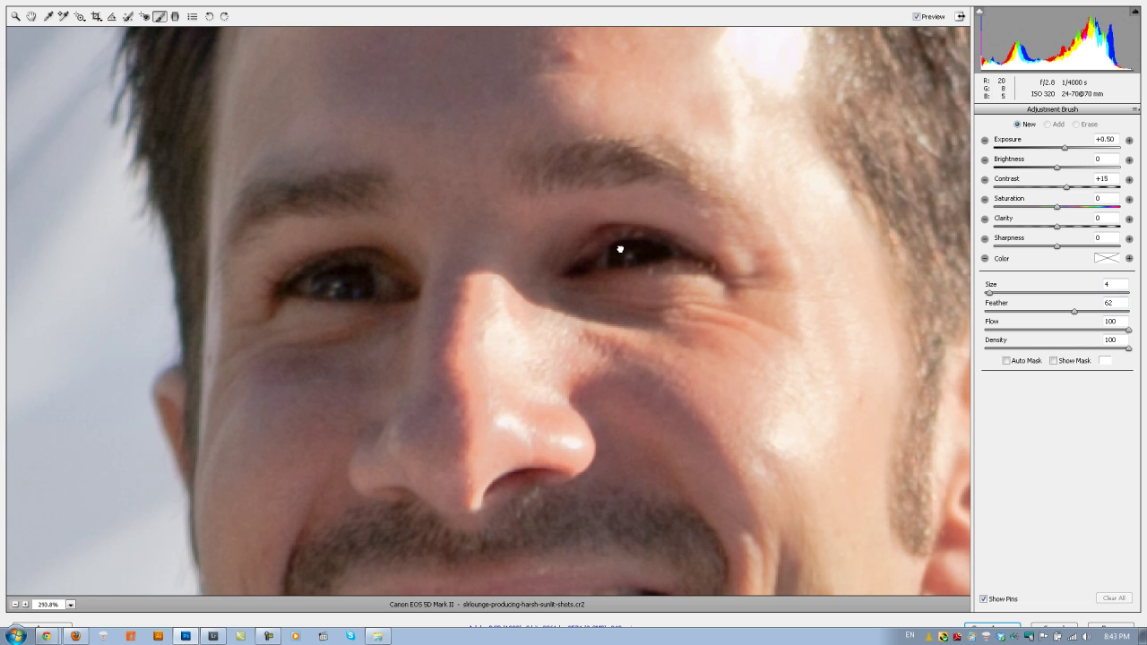
drag(634, 253, 623, 264)
click(624, 264)
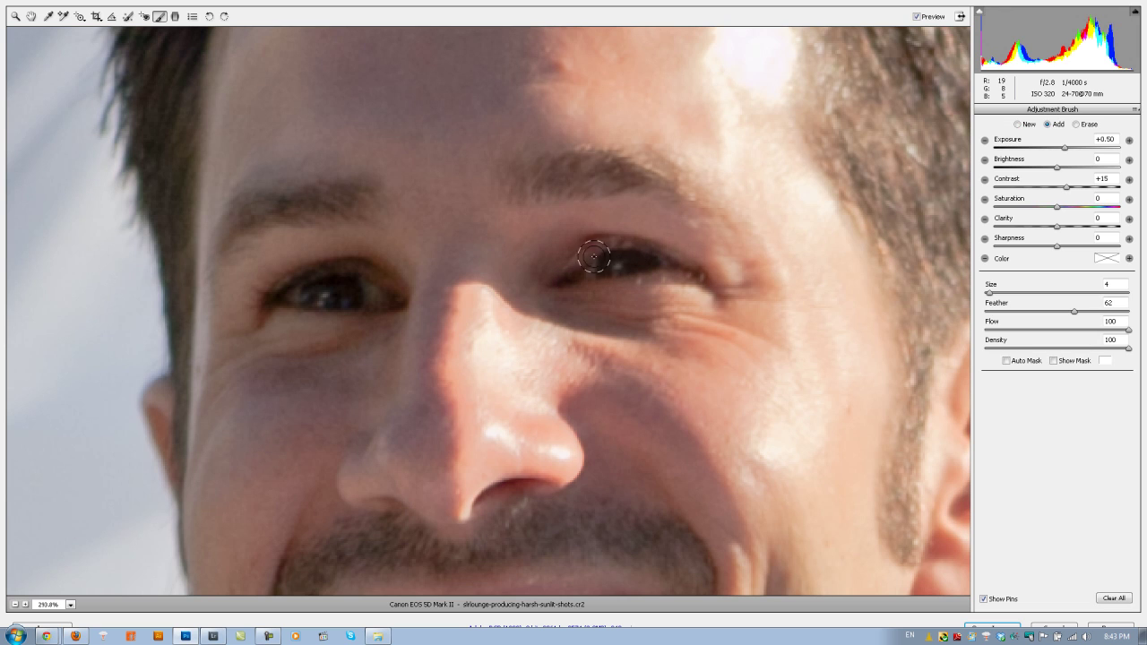
drag(567, 279, 665, 267)
mouse_move(371, 297)
mouse_down()
mouse_move(345, 273)
mouse_move(284, 289)
mouse_move(386, 301)
mouse_move(372, 285)
mouse_move(283, 293)
mouse_move(346, 278)
mouse_move(385, 297)
mouse_move(324, 282)
mouse_move(288, 296)
mouse_move(358, 280)
mouse_up()
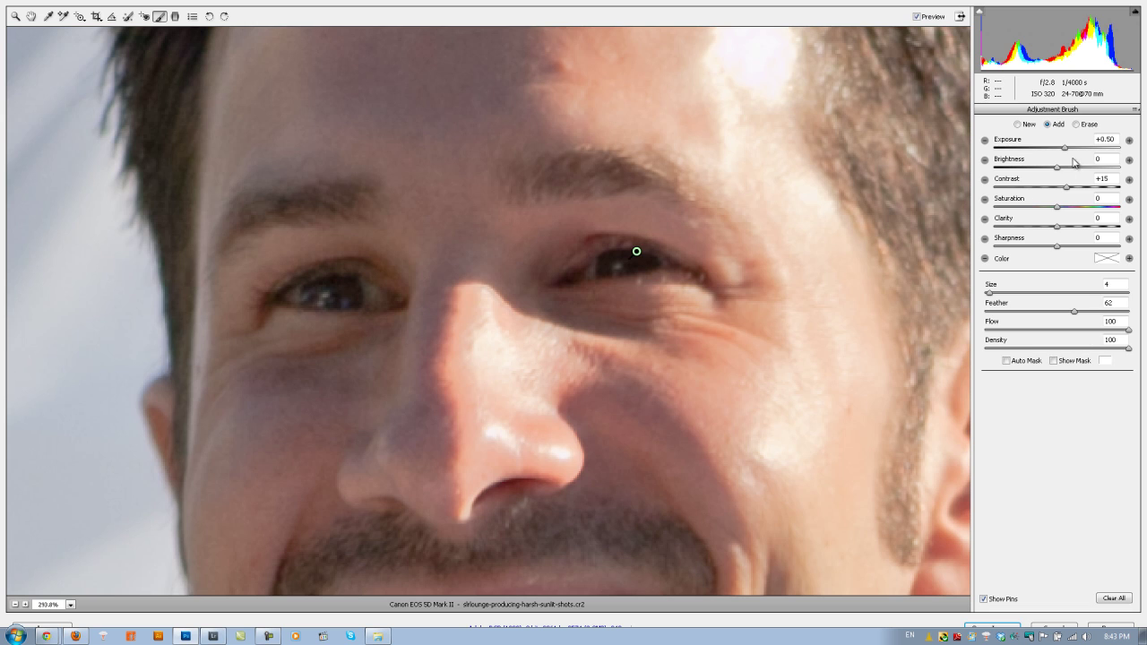
click(1066, 149)
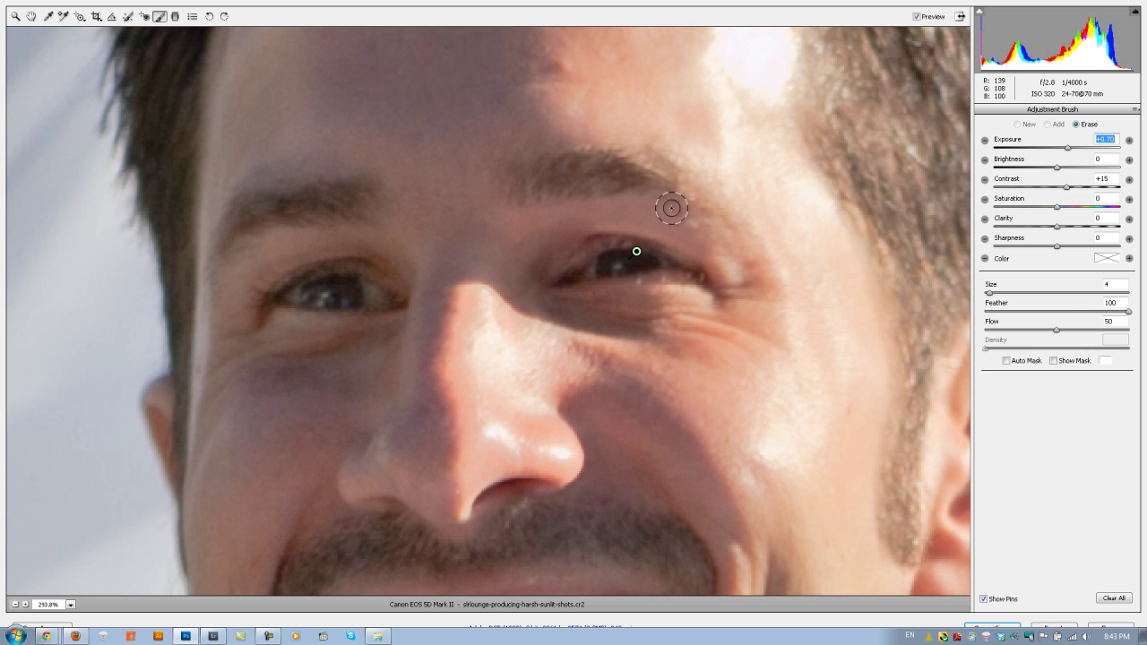
Erase the spilled brightening from the upper eyelid with the Erase brush at Feather 50.
key(alt)
drag(686, 231, 704, 235)
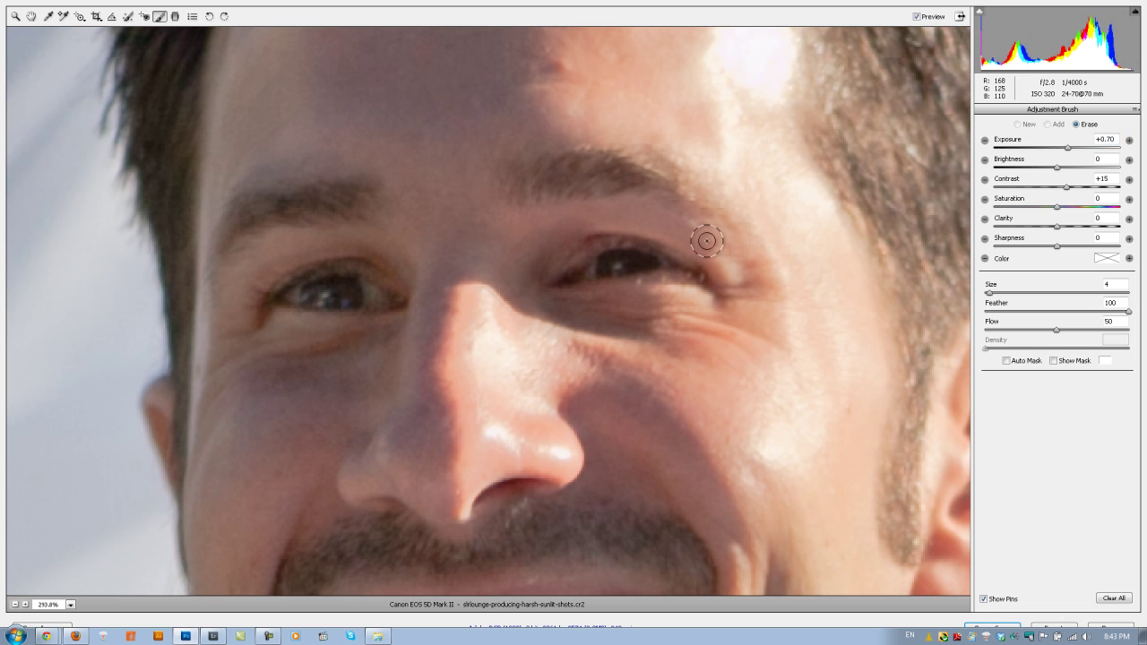
click(1058, 311)
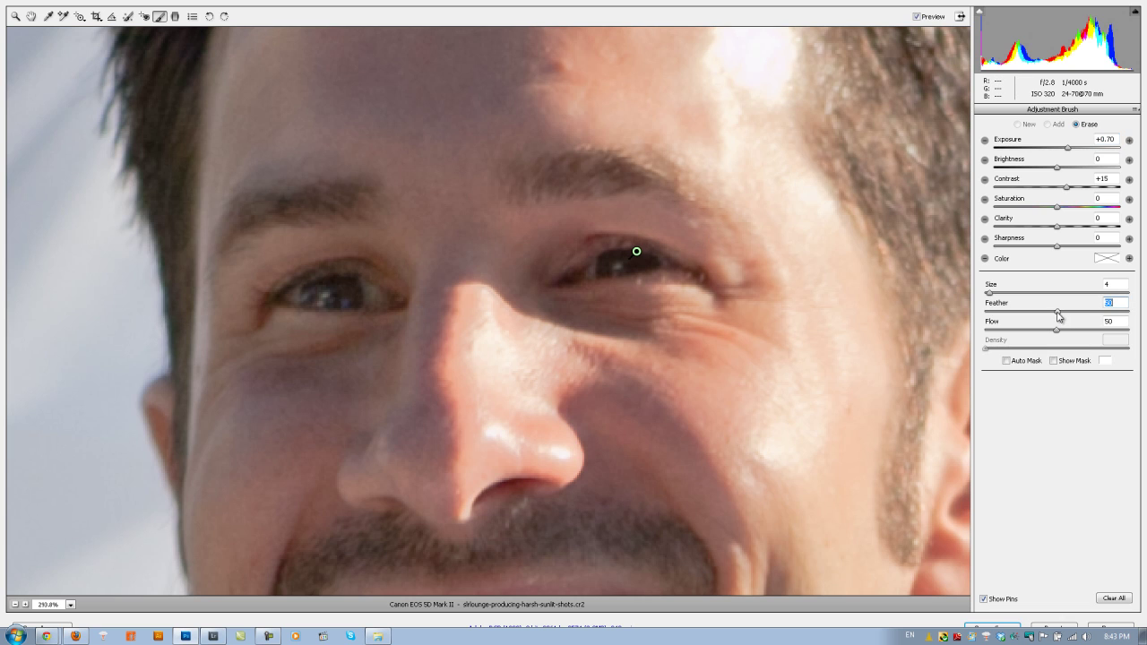
mouse_move(650, 213)
mouse_down()
mouse_move(676, 225)
mouse_move(576, 218)
mouse_move(653, 223)
mouse_move(732, 278)
mouse_move(691, 295)
mouse_move(561, 310)
mouse_move(524, 279)
mouse_move(561, 233)
mouse_move(538, 248)
mouse_move(607, 205)
mouse_move(706, 244)
mouse_move(678, 312)
mouse_move(520, 289)
mouse_move(369, 242)
mouse_move(307, 238)
mouse_move(248, 266)
mouse_move(341, 215)
mouse_move(241, 307)
mouse_move(295, 328)
mouse_move(417, 328)
mouse_move(242, 314)
mouse_up()
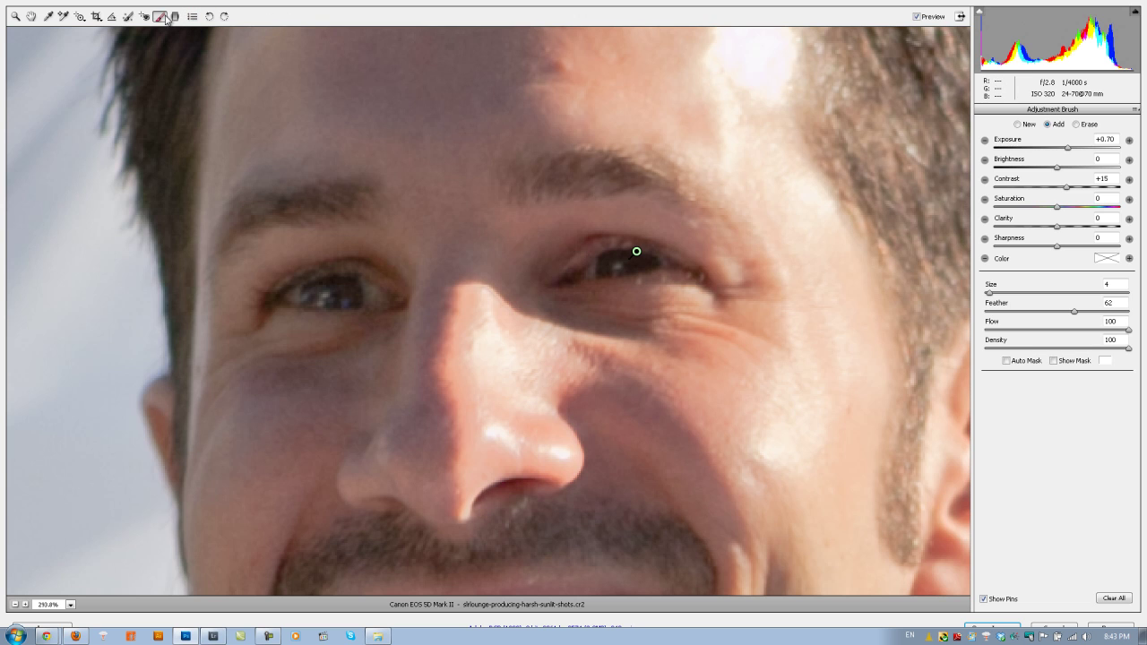
Zoom back out to the full portrait and raise the basic Contrast to +17.
key(z)
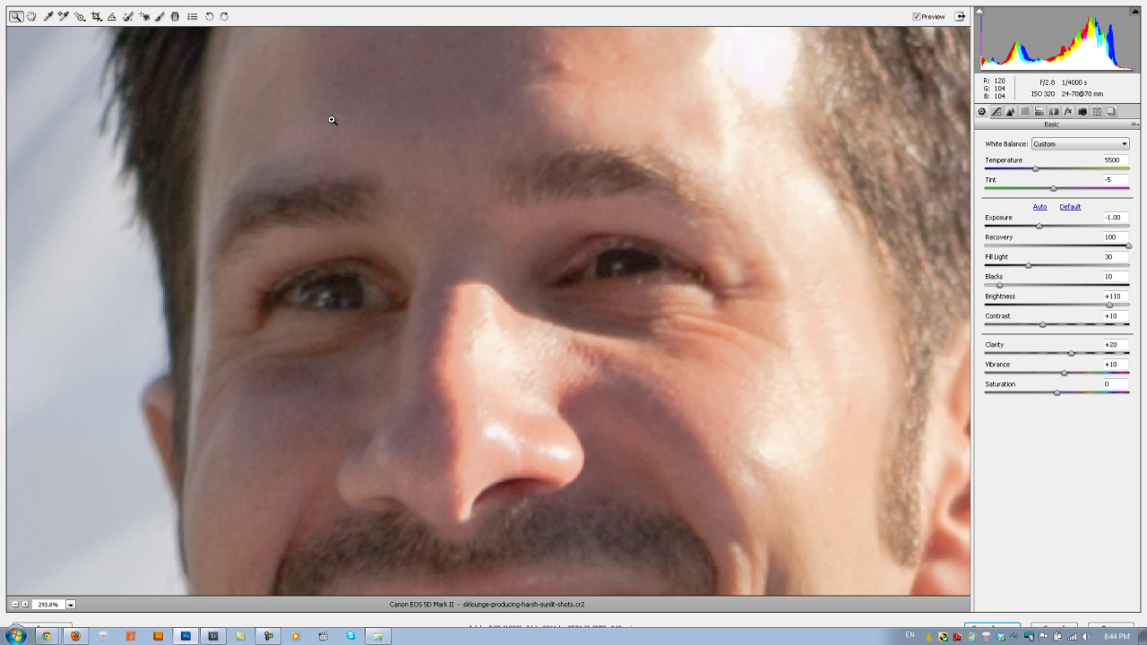
click(373, 212)
scroll(373, 213, down, 1)
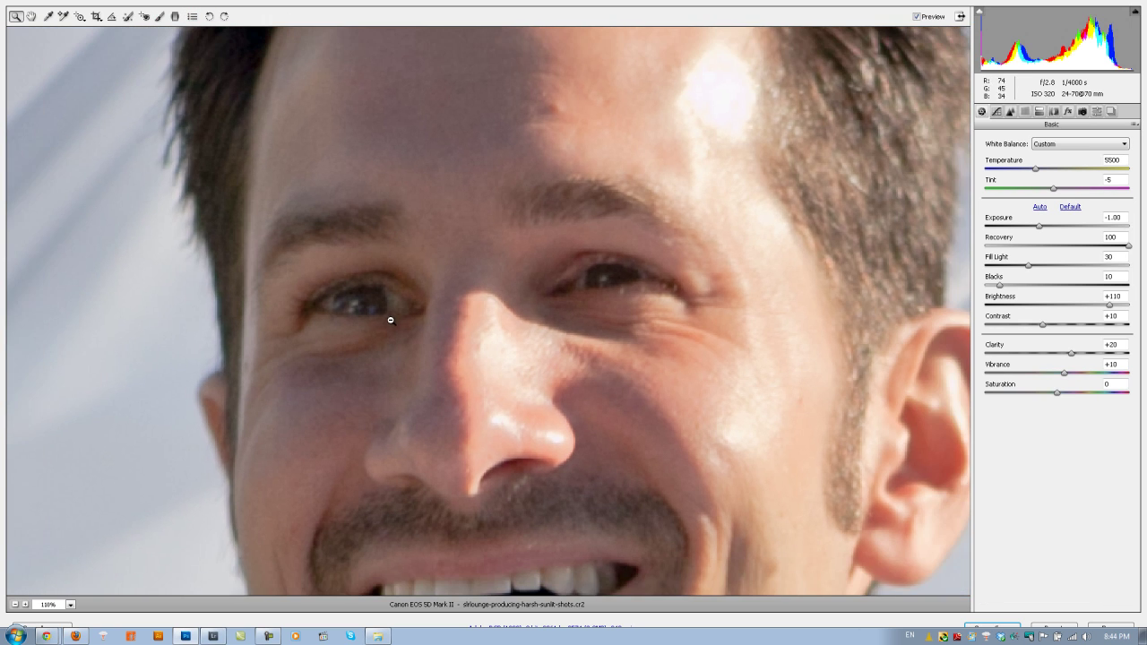
scroll(453, 352, down, 3)
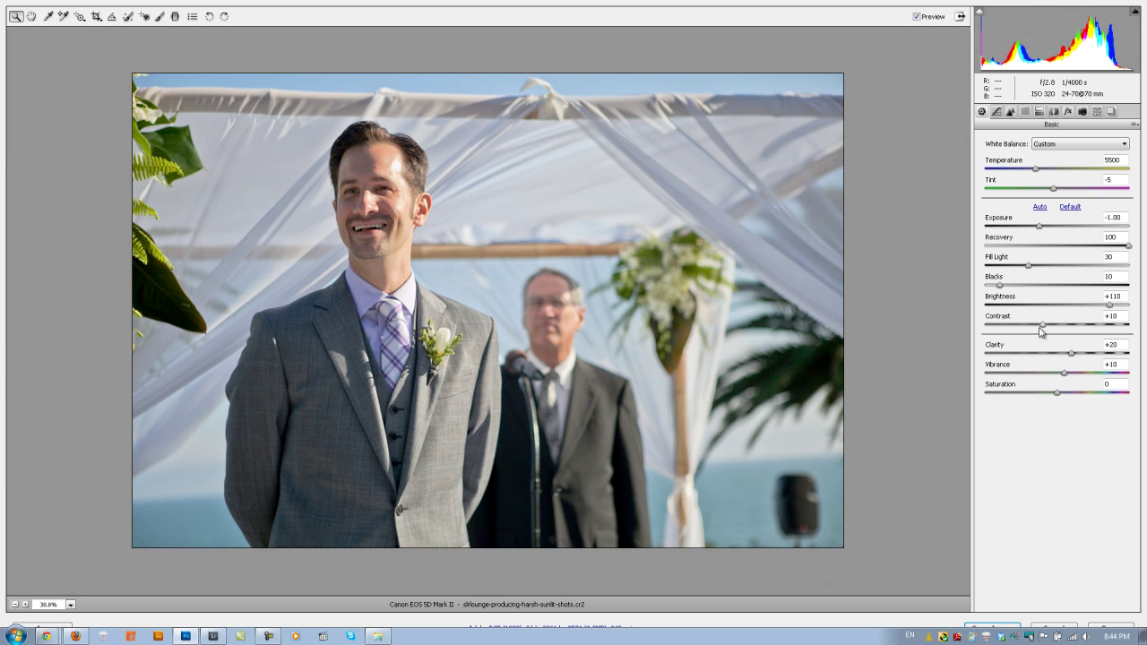
drag(1043, 326, 1053, 328)
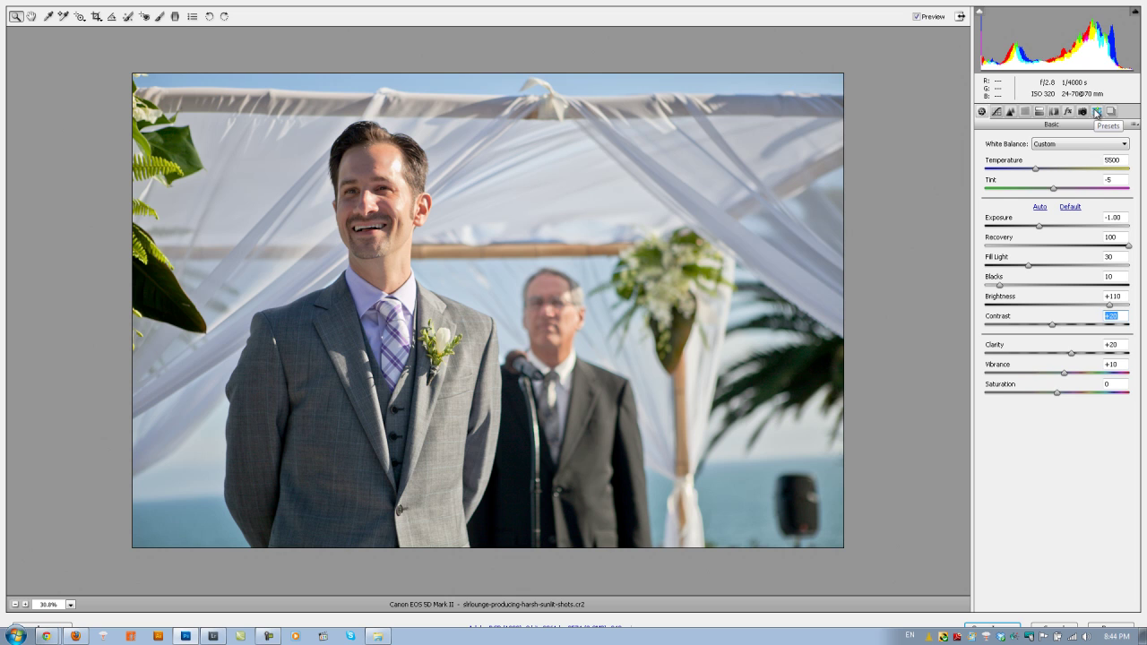
With the Presets list shown, toggle Preview twice to compare the original and corrected groom portrait.
click(1096, 112)
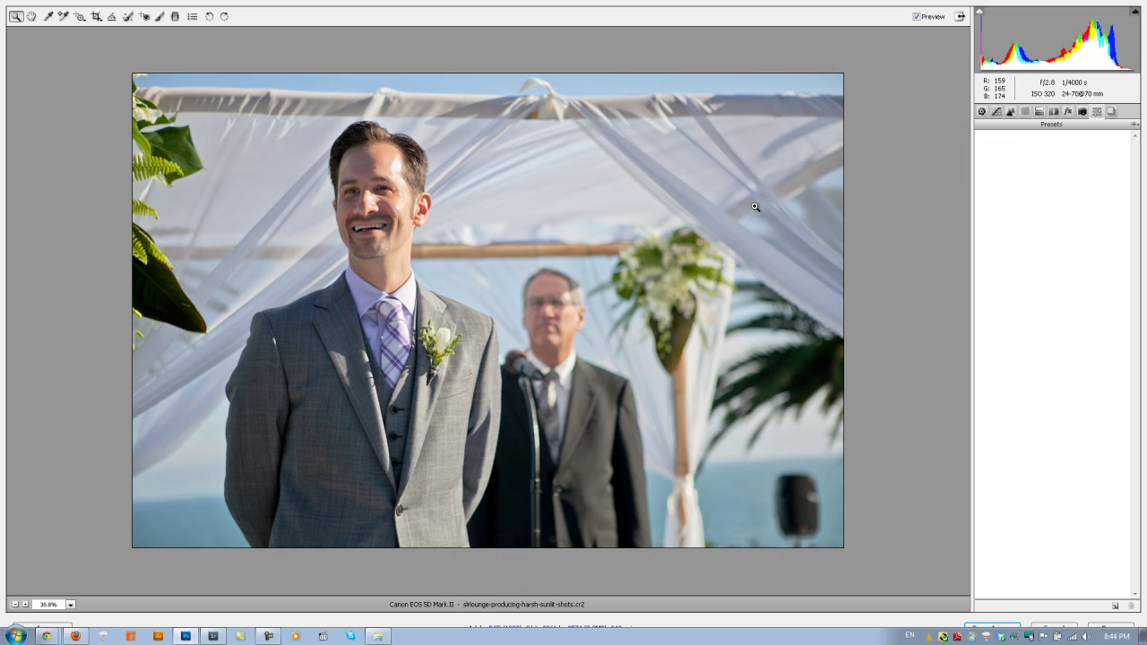
key(p)
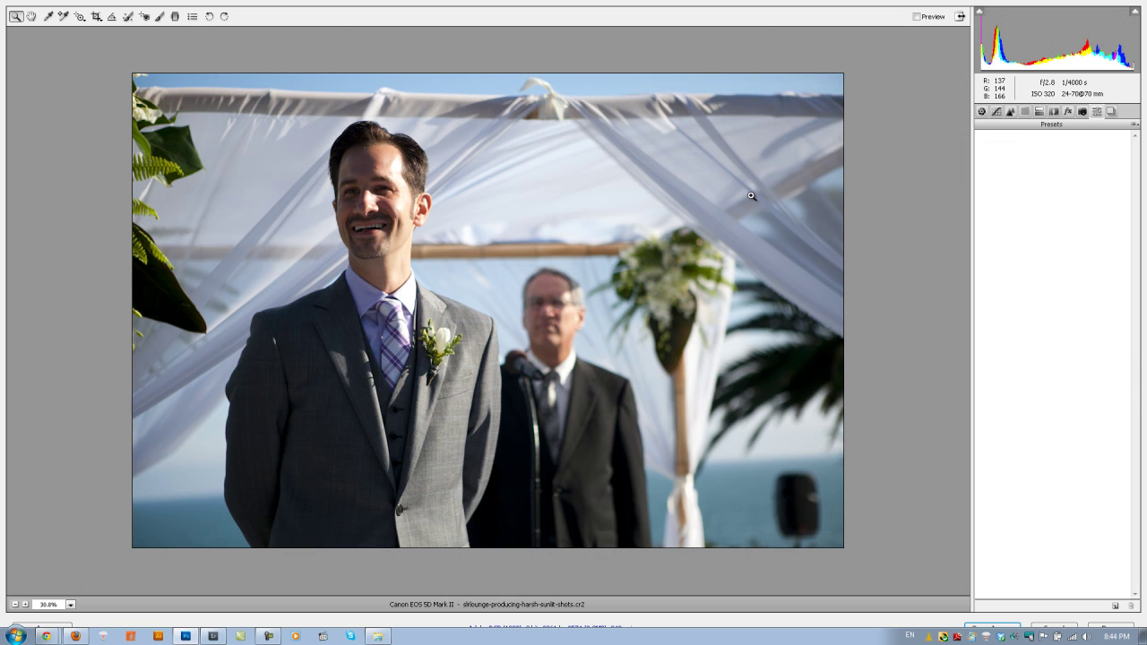
key(p)
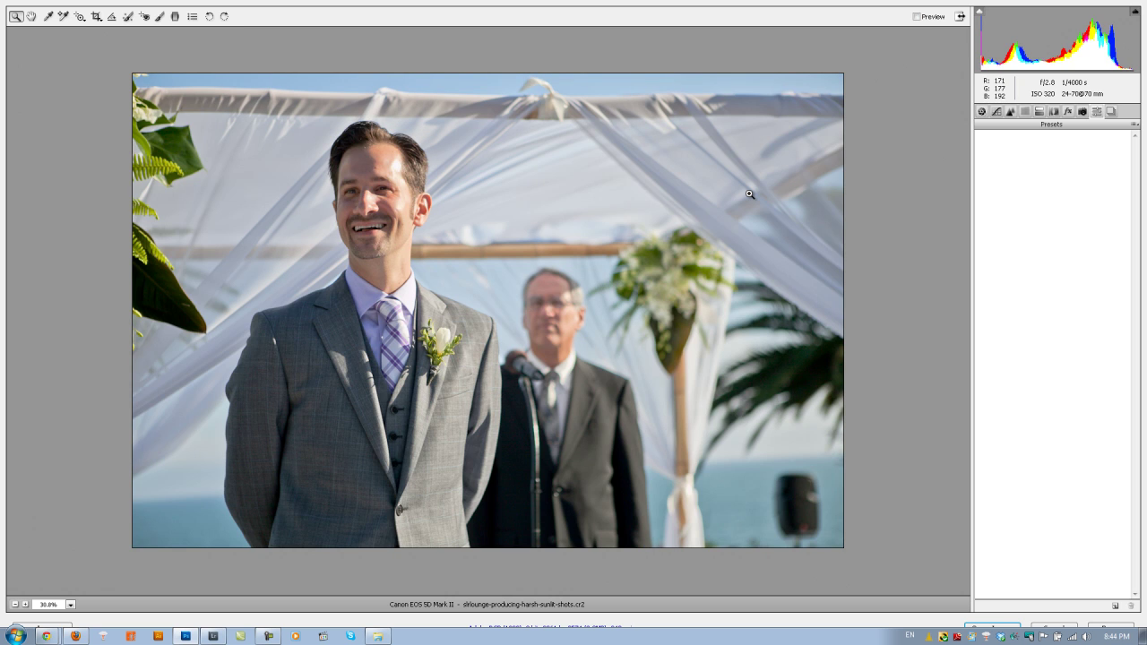
key(p)
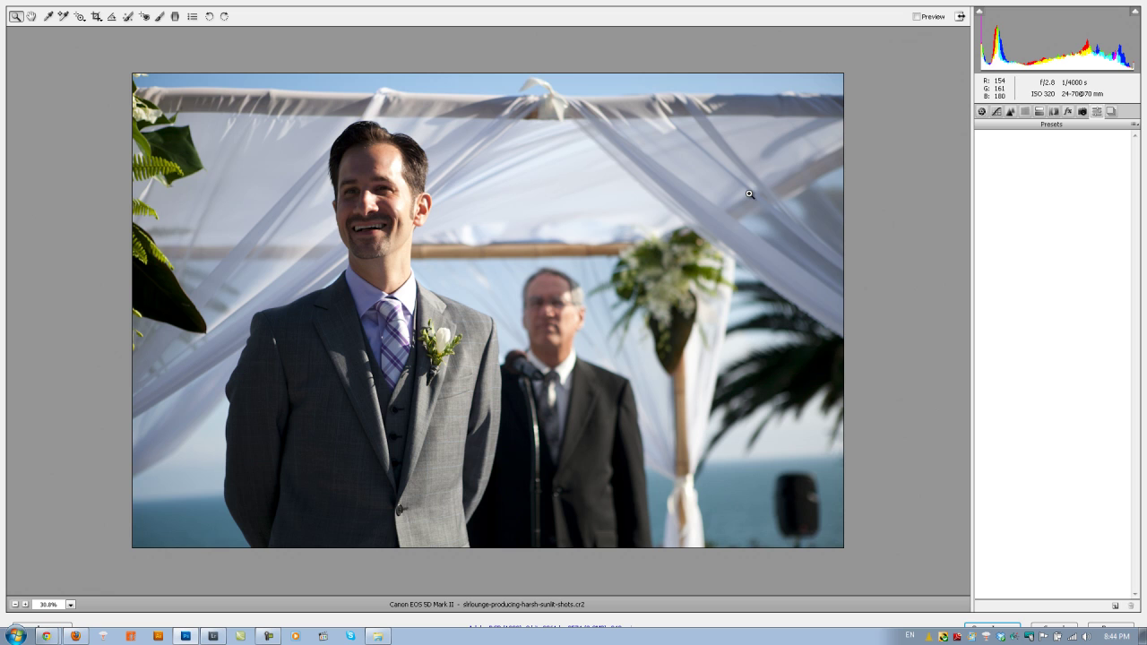
key(p)
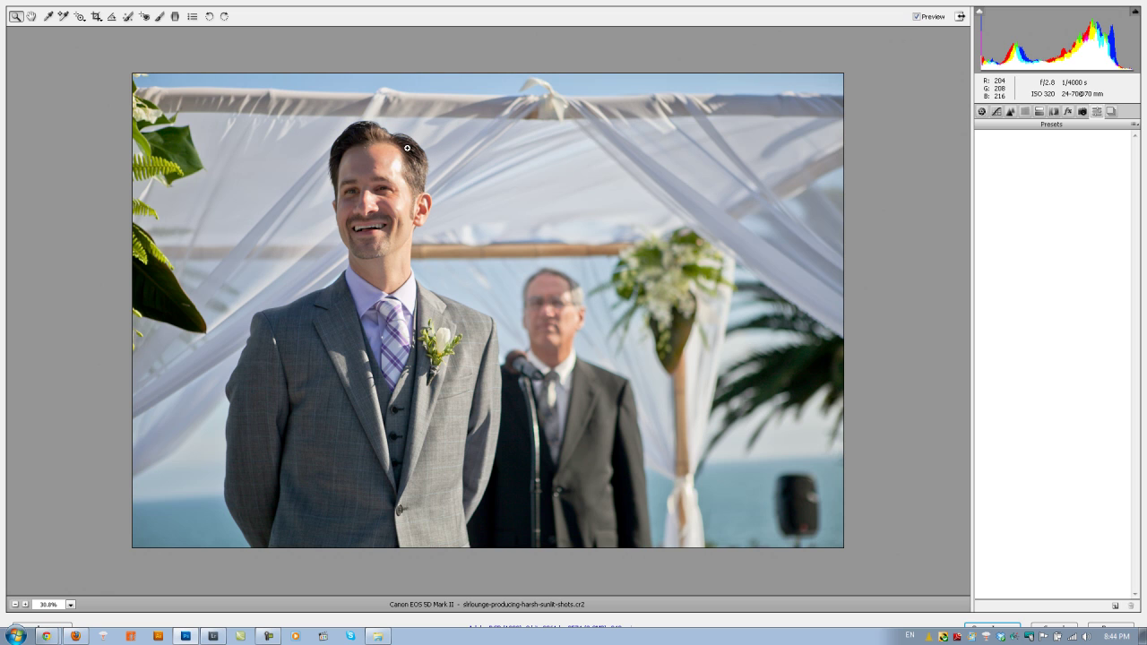